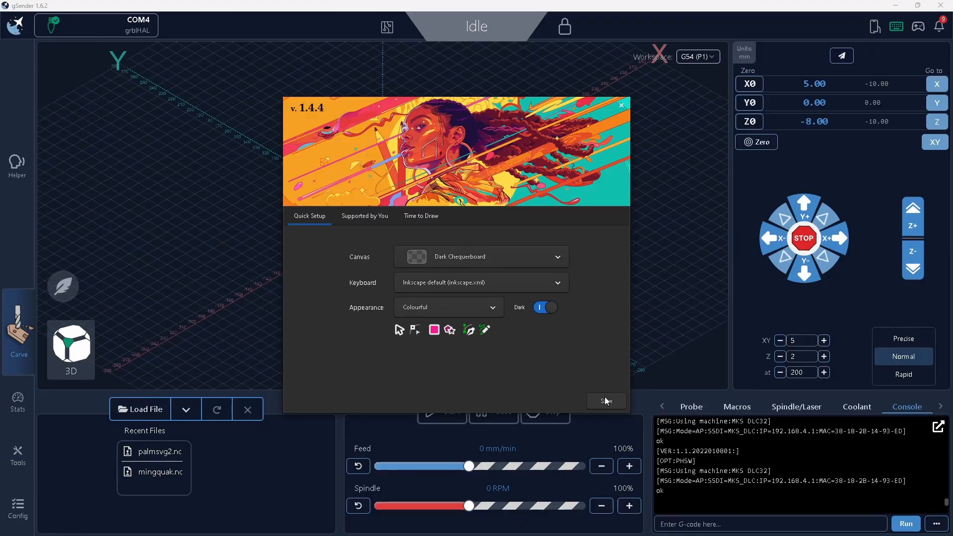
# - Save the quick setup as it is, continue through the Inkscape welcome screens and start a new blank document
pyautogui.click(606, 400)
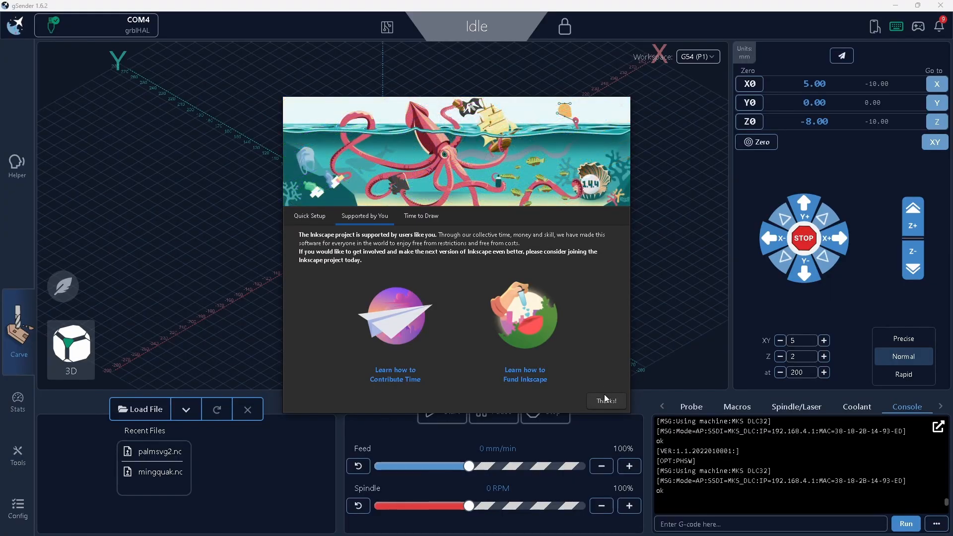
pyautogui.click(607, 401)
pyautogui.click(606, 401)
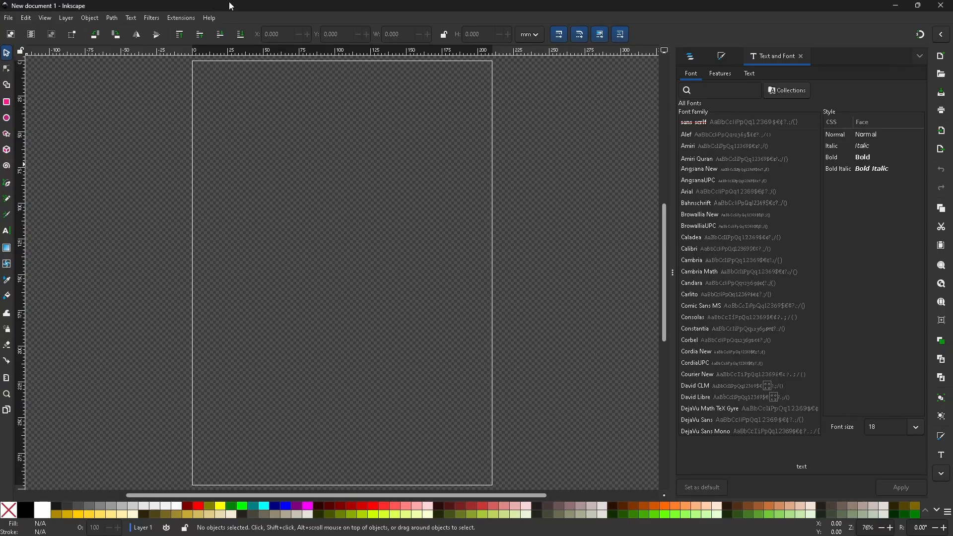
# - Set the document's page size to 40 mm wide and 100 mm high in the document properties
pyautogui.click(26, 19)
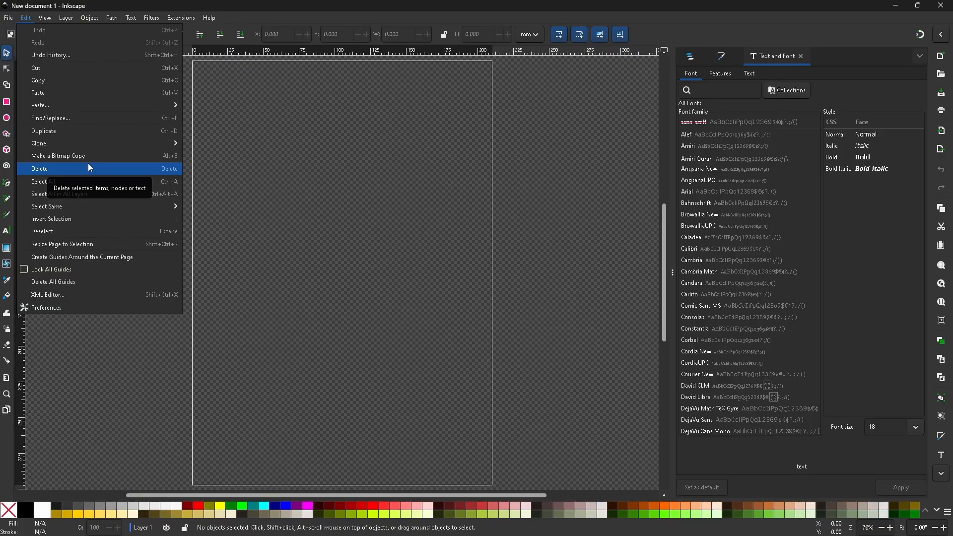
pyautogui.moveTo(8, 19)
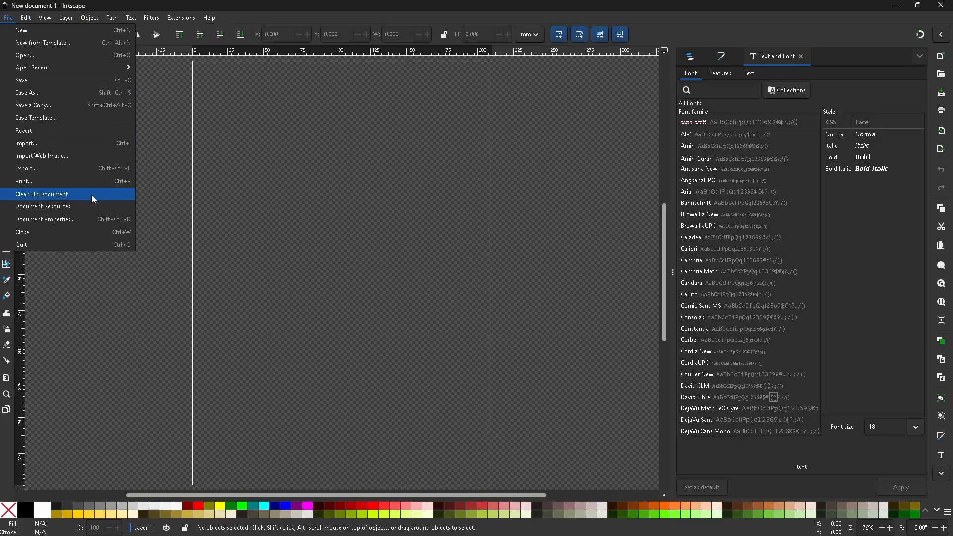
pyautogui.click(96, 221)
pyautogui.moveTo(514, 116); pyautogui.dragTo(366, 98)
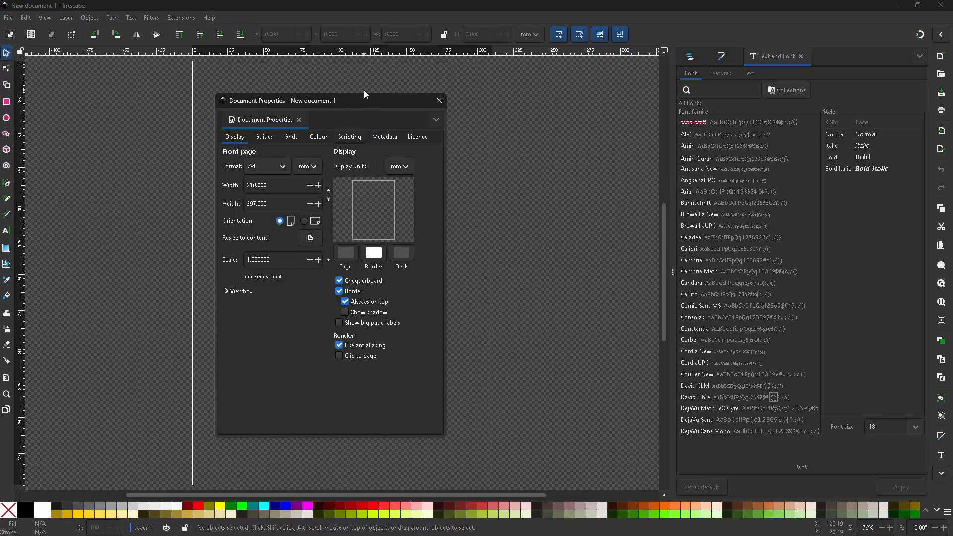
pyautogui.doubleClick(273, 185)
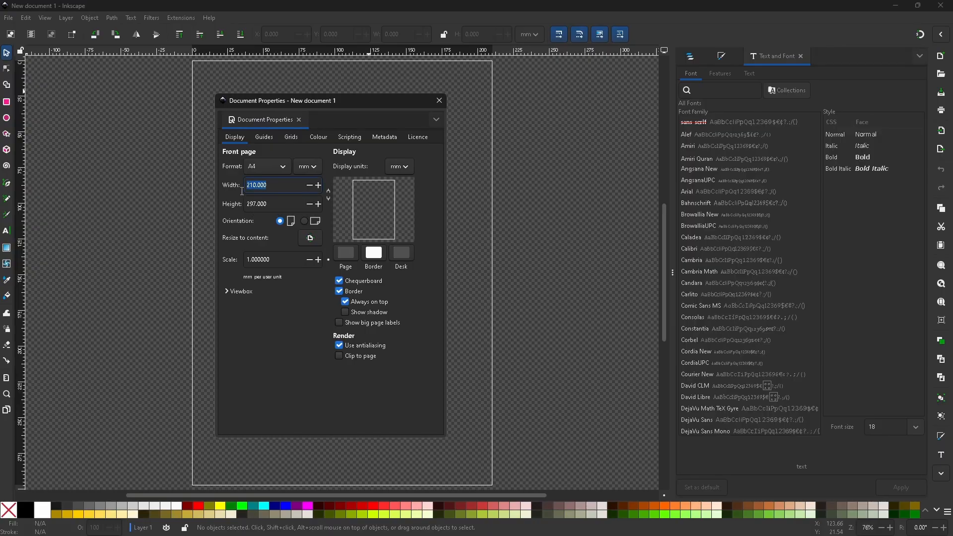
pyautogui.write('40')
pyautogui.press('Tab')
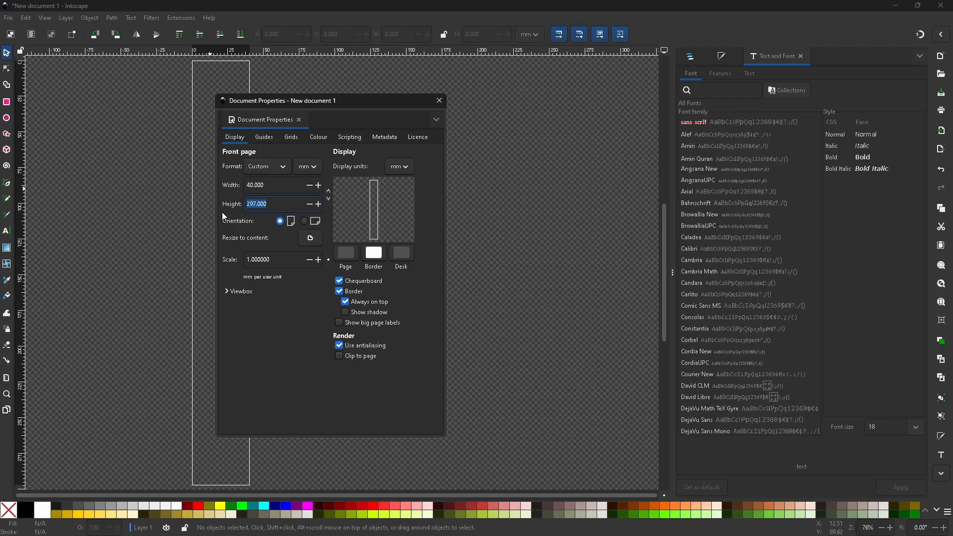
pyautogui.write('100')
pyautogui.press('Return')
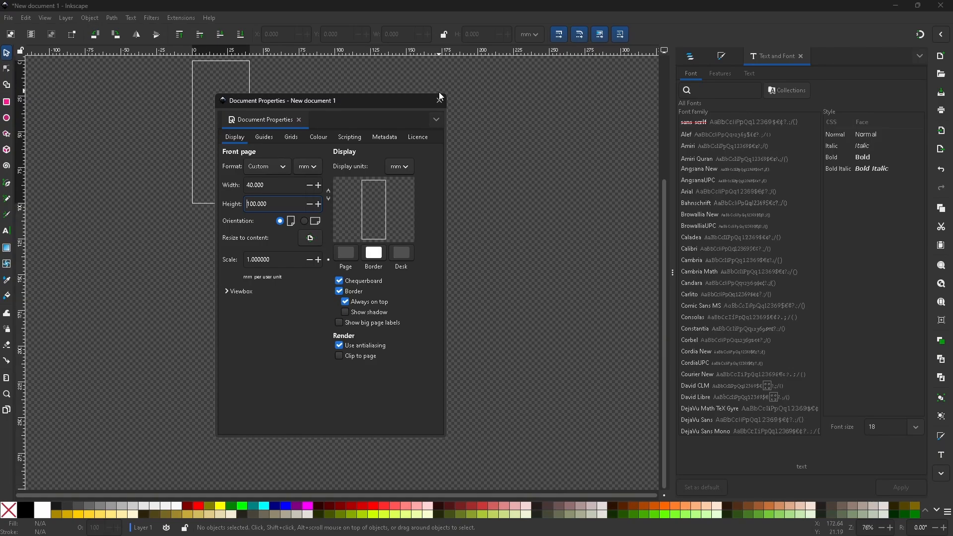
# - Switch the page orientation to landscape and close the document properties
pyautogui.click(304, 221)
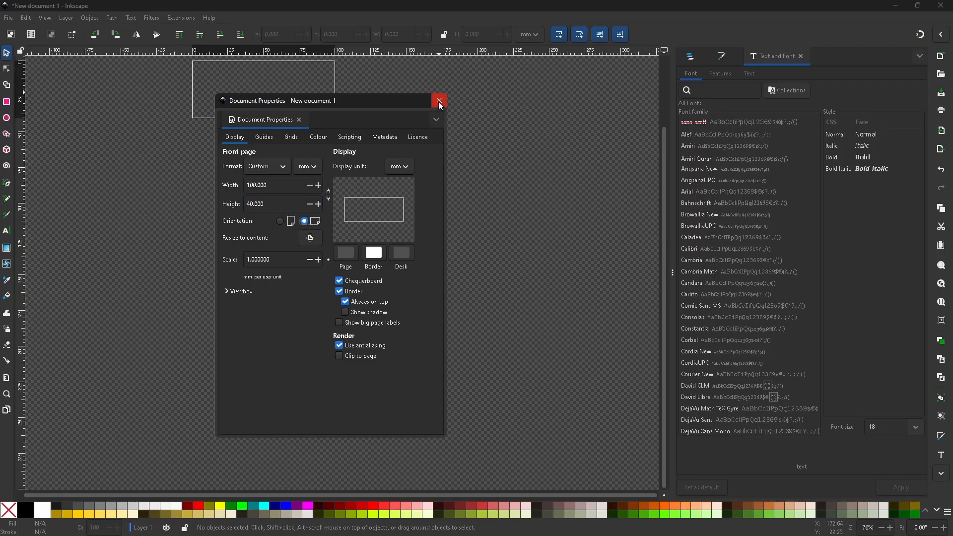
pyautogui.click(265, 138)
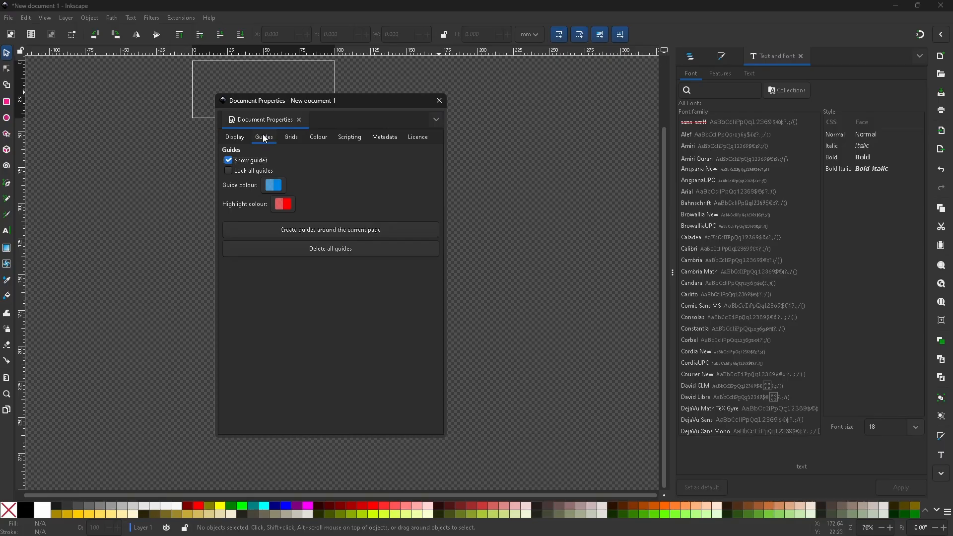
pyautogui.click(233, 139)
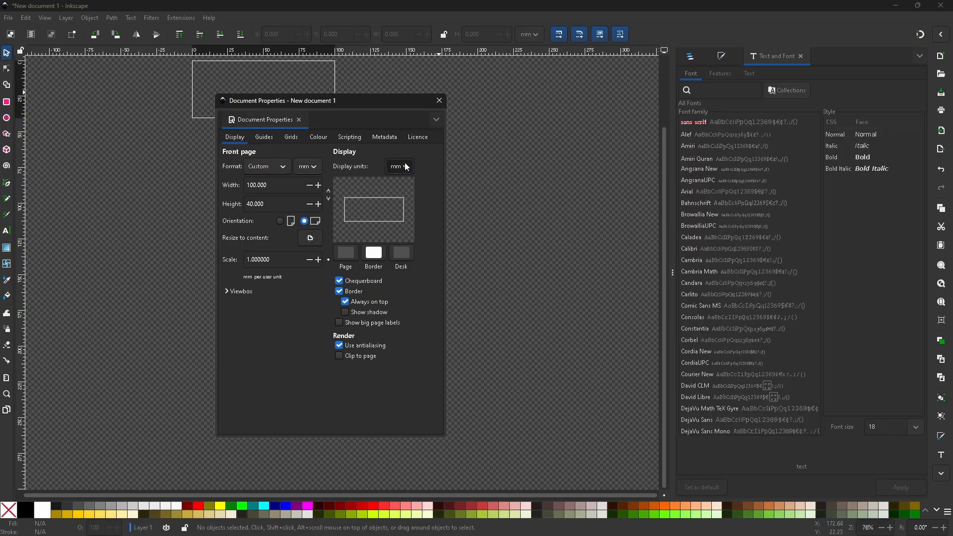
pyautogui.click(440, 101)
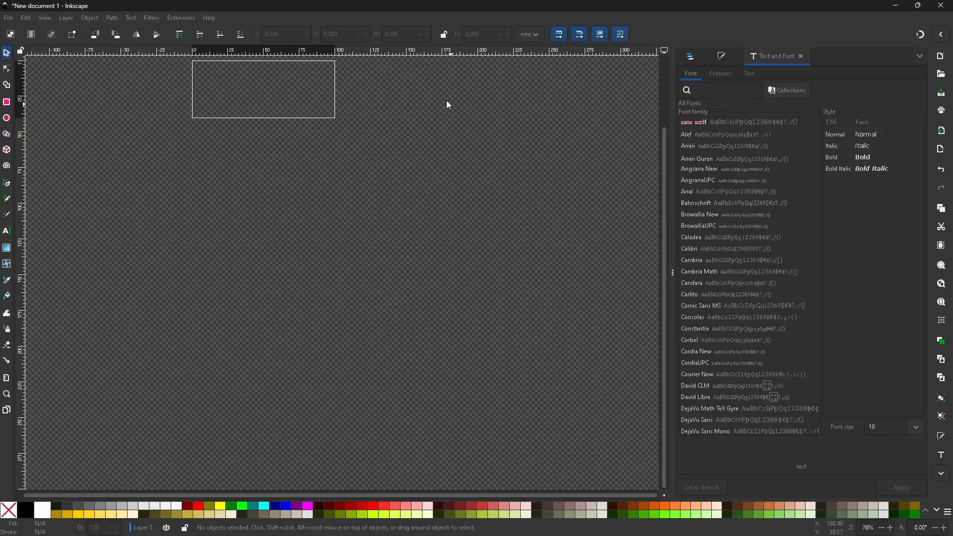
# - Add a text object reading "Palmy" on the page
pyautogui.scroll(6, 285, 100)
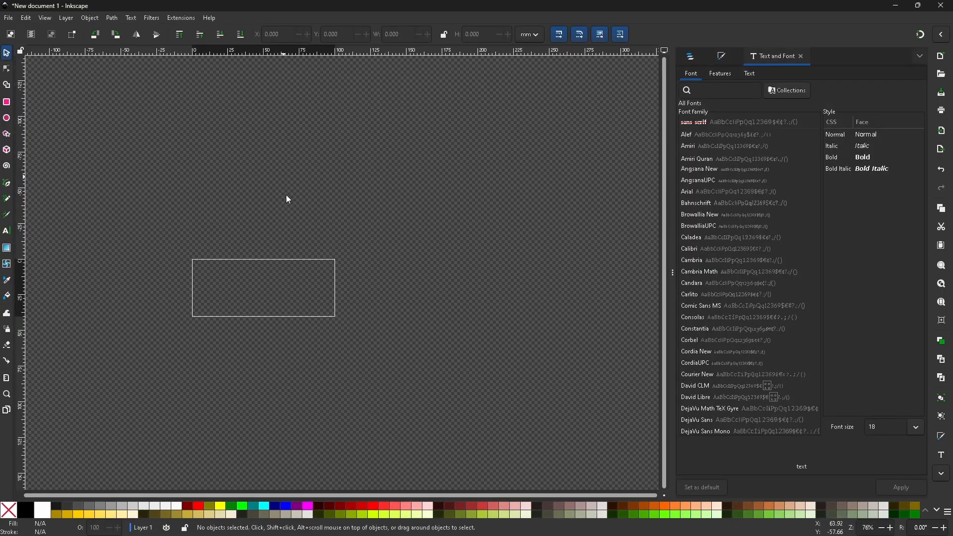
pyautogui.keyDown('ctrl'); pyautogui.scroll(3, 213, 223); pyautogui.keyUp('ctrl')
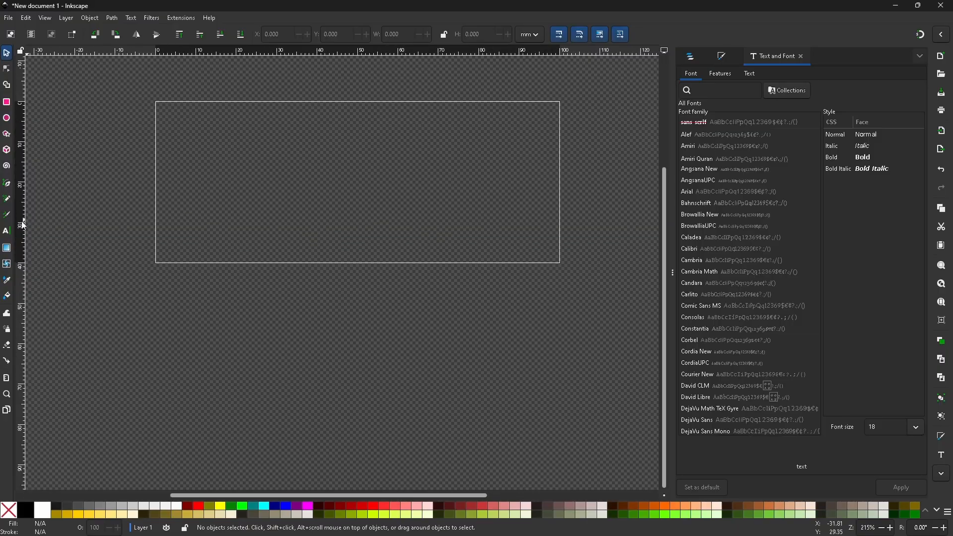
pyautogui.click(7, 231)
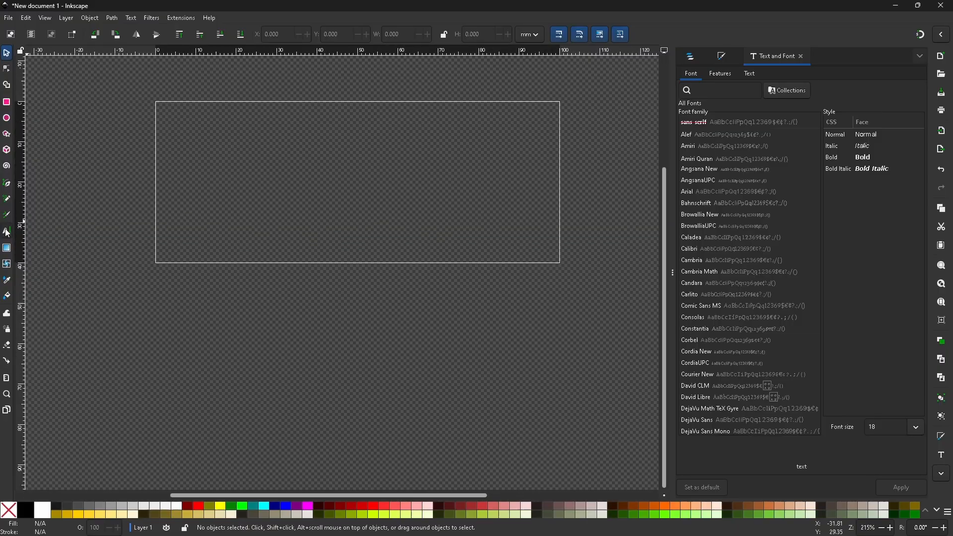
pyautogui.click(201, 190)
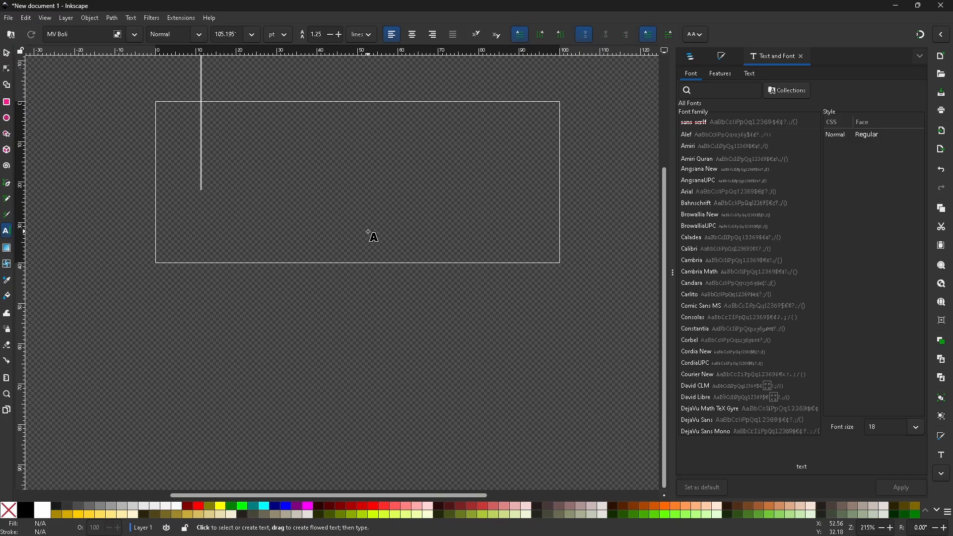
pyautogui.write('Palmy')
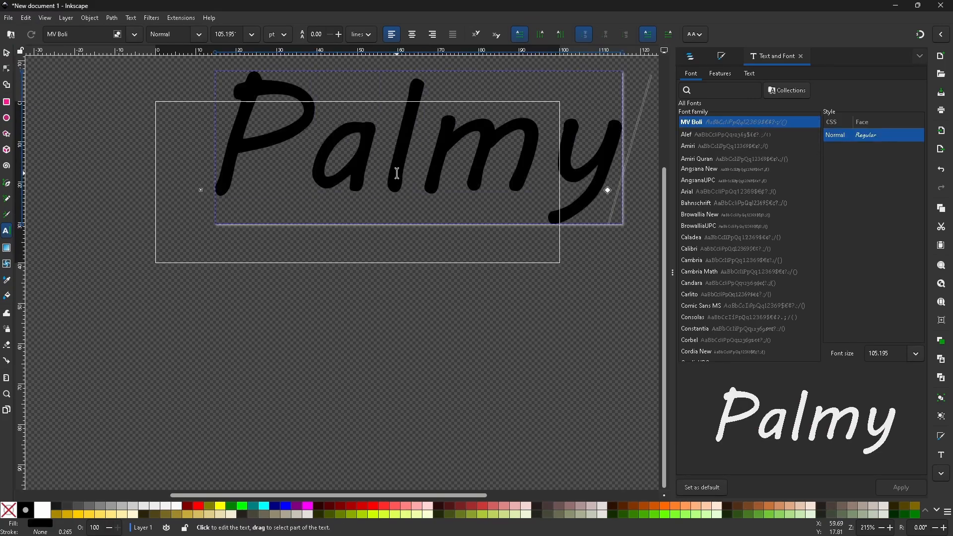
pyautogui.press('Escape')
# - Fit the "Palmy" text inside the page at about 98.8 by 38.5 mm and convert it to a path
pyautogui.click(10, 54)
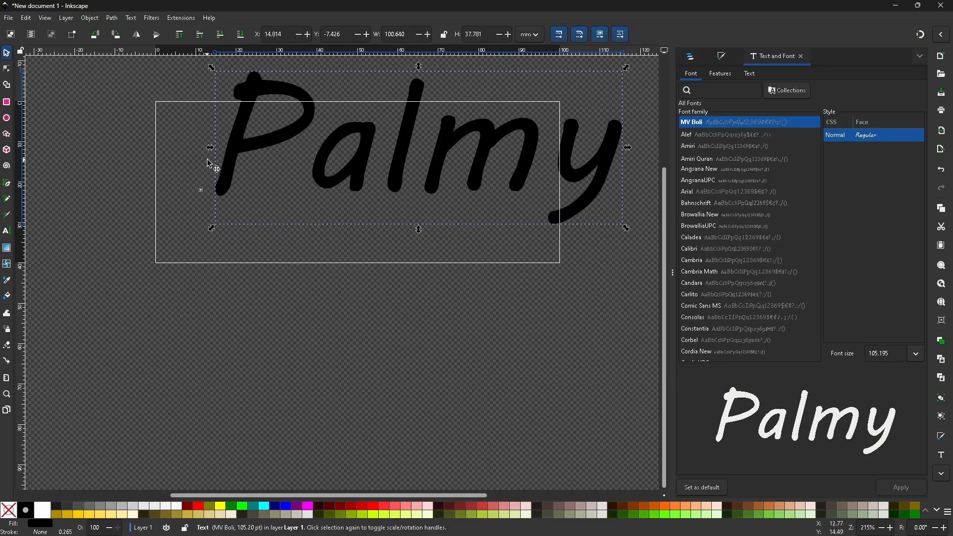
pyautogui.moveTo(230, 167); pyautogui.dragTo(178, 205)
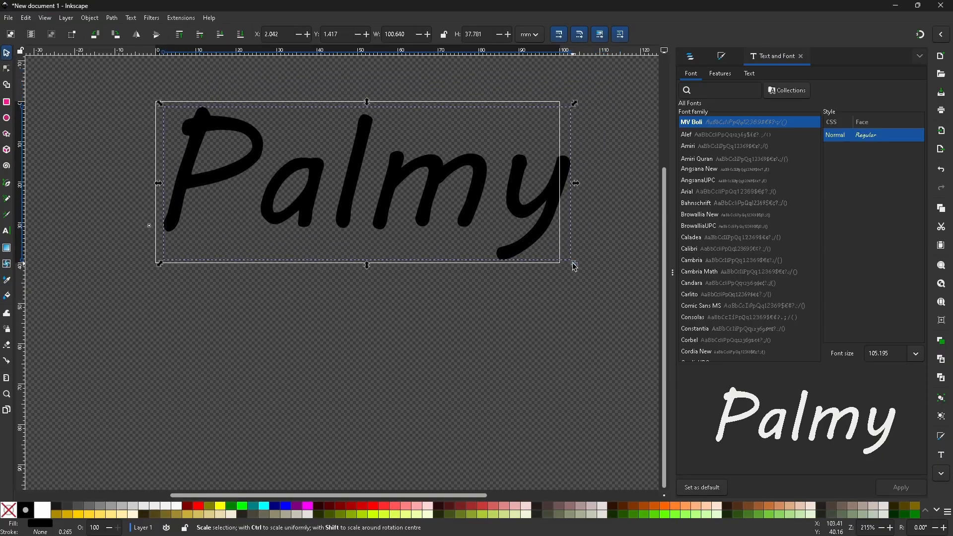
pyautogui.moveTo(572, 263); pyautogui.dragTo(559, 262)
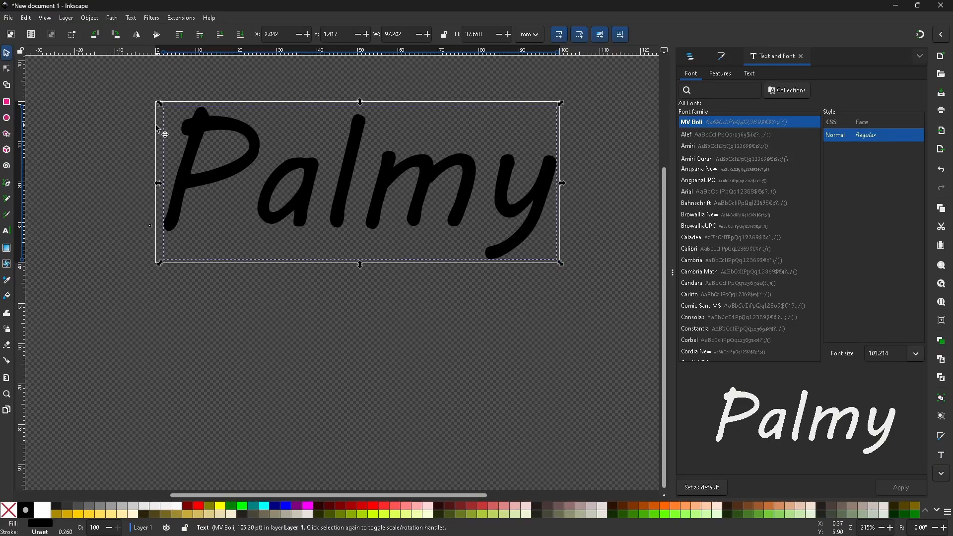
pyautogui.moveTo(161, 104); pyautogui.dragTo(155, 105)
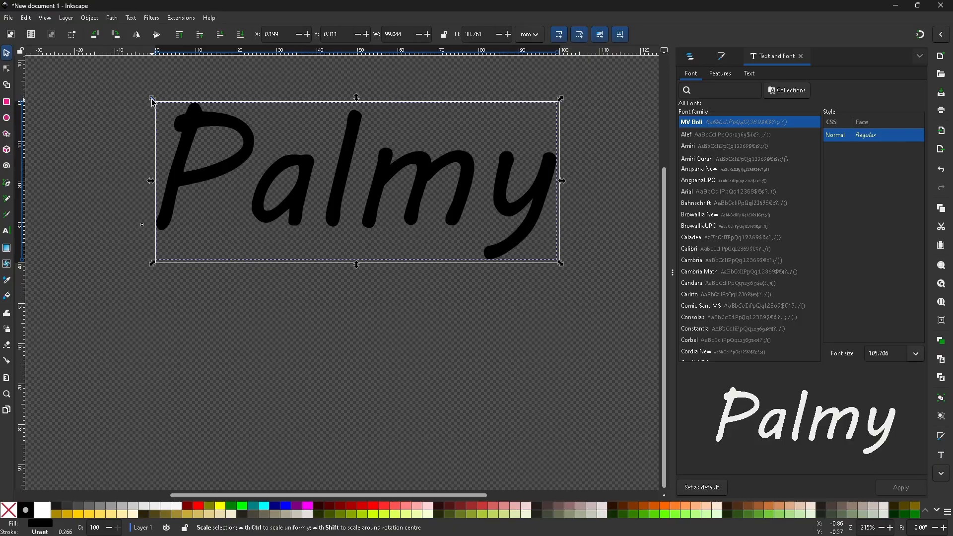
pyautogui.moveTo(153, 100); pyautogui.dragTo(153, 100)
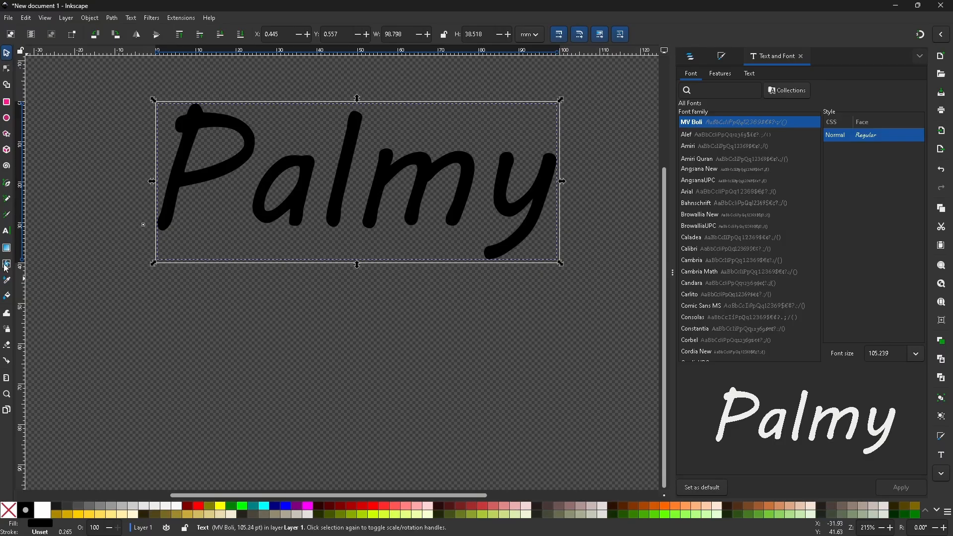
pyautogui.click(115, 20)
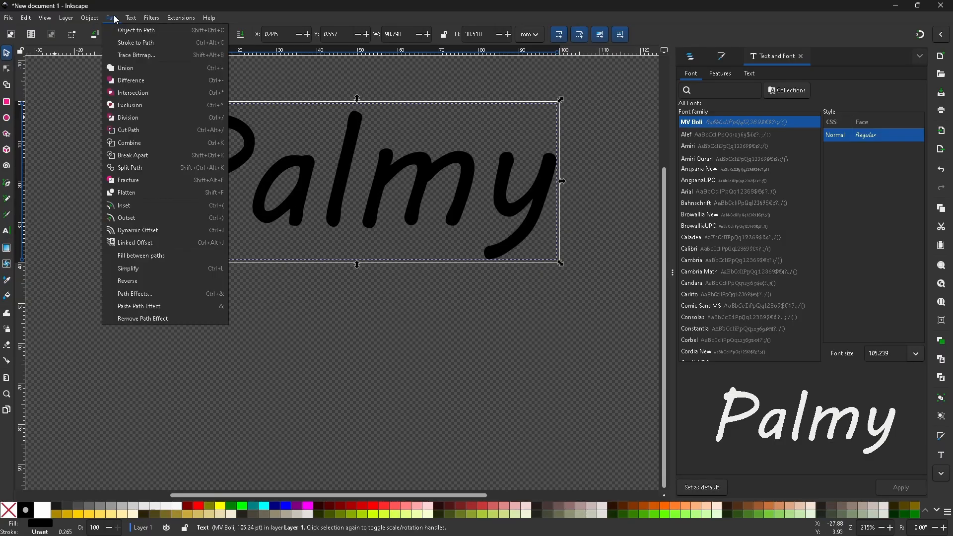
pyautogui.click(137, 30)
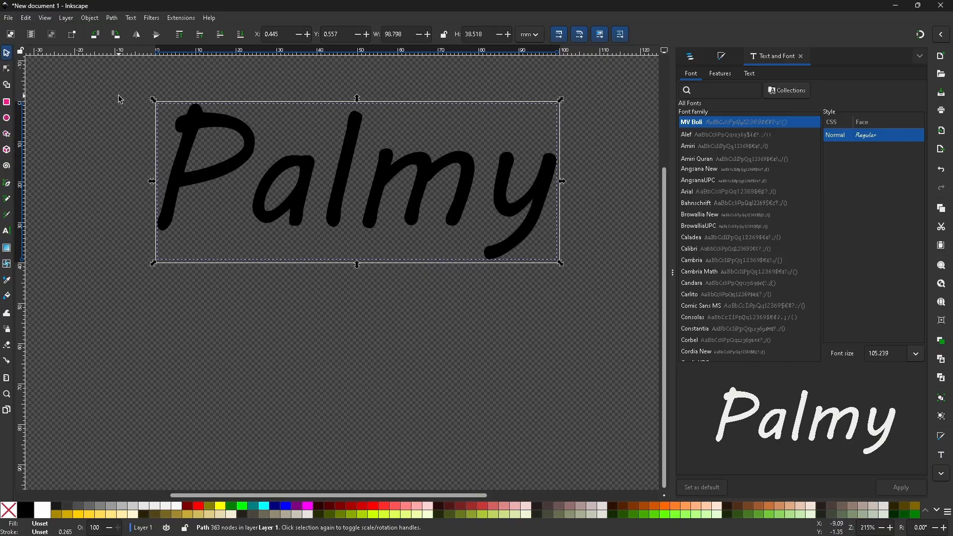
# - Save the document to the Desktop as a Plain SVG file named drawing
pyautogui.click(26, 18)
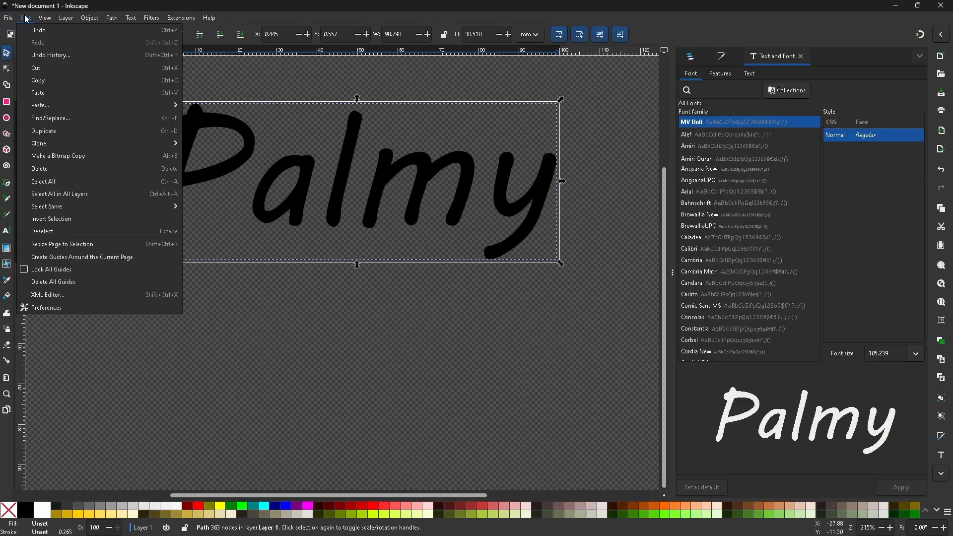
pyautogui.moveTo(9, 19)
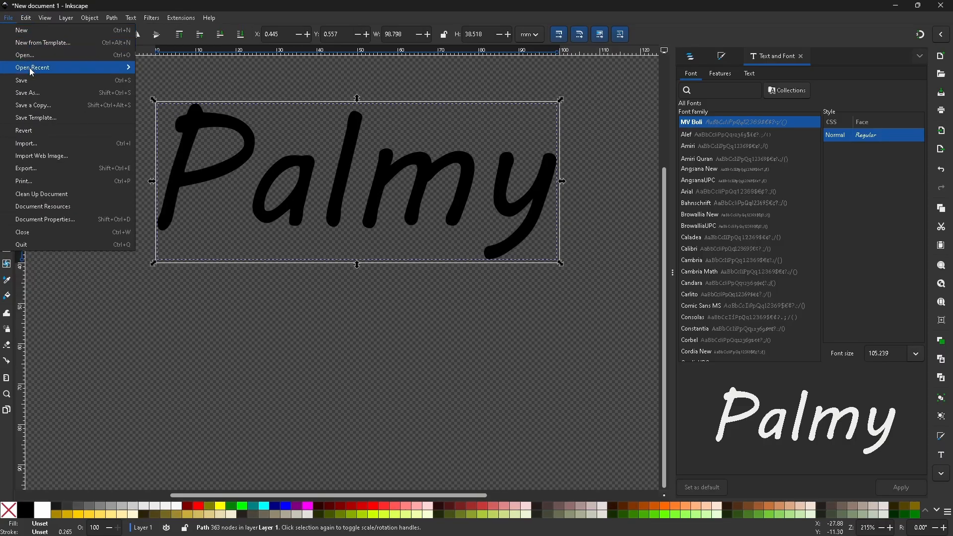
pyautogui.click(47, 99)
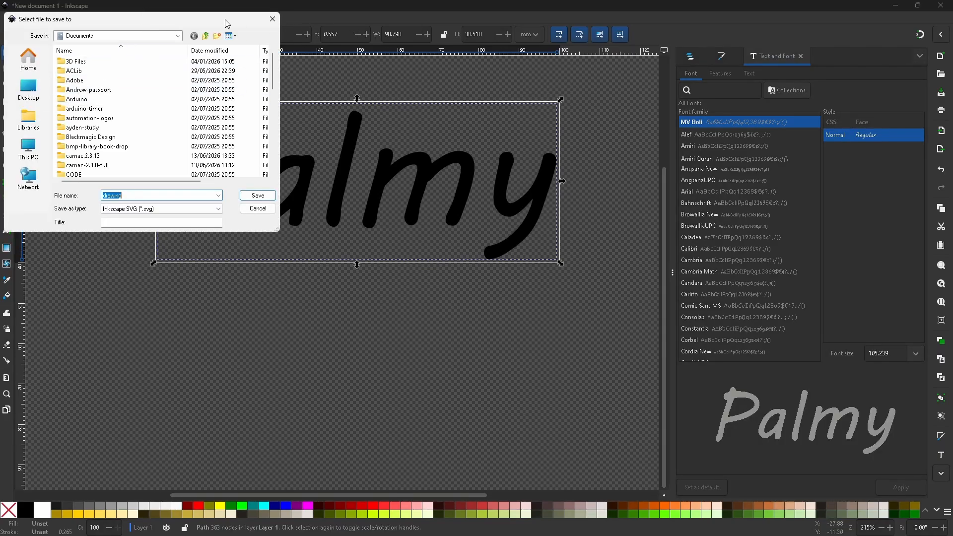
pyautogui.moveTo(228, 21); pyautogui.dragTo(573, 79)
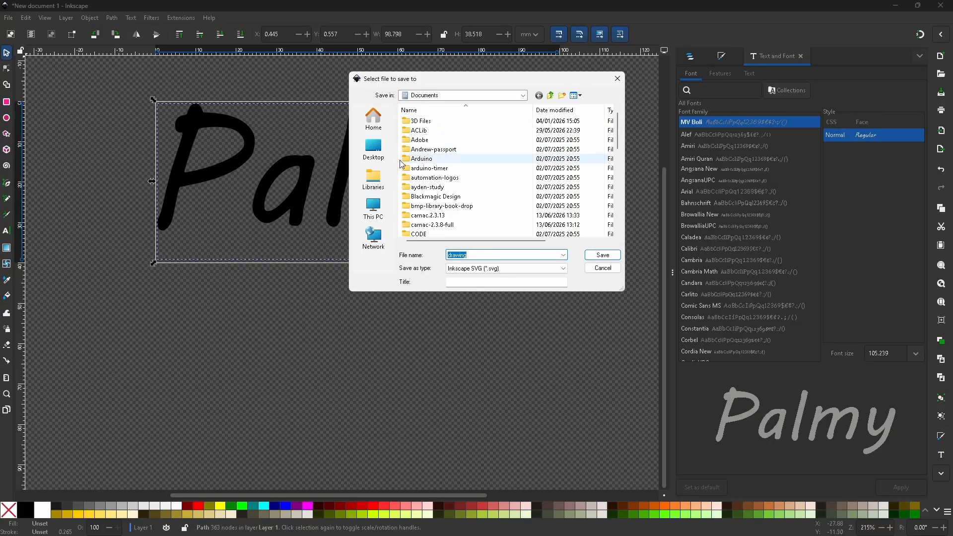
pyautogui.click(374, 148)
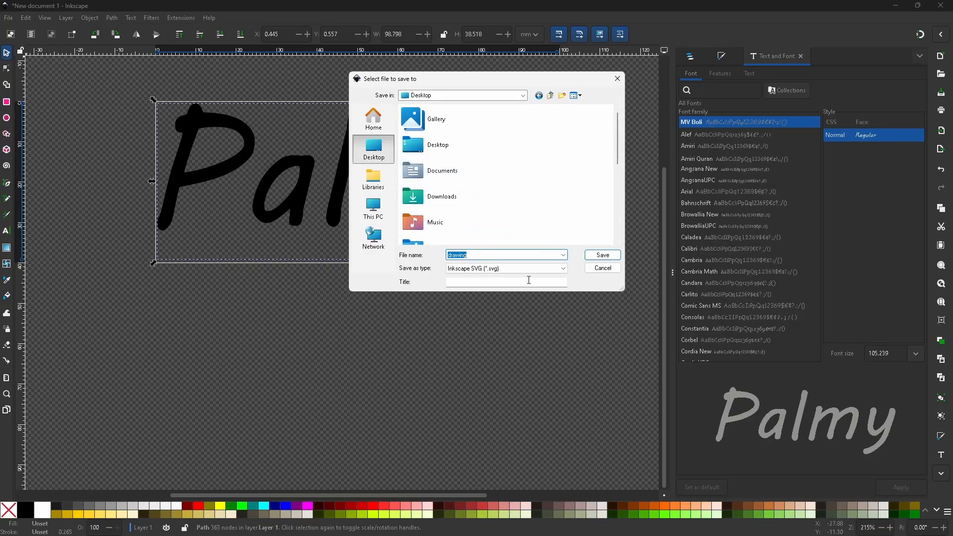
pyautogui.click(546, 269)
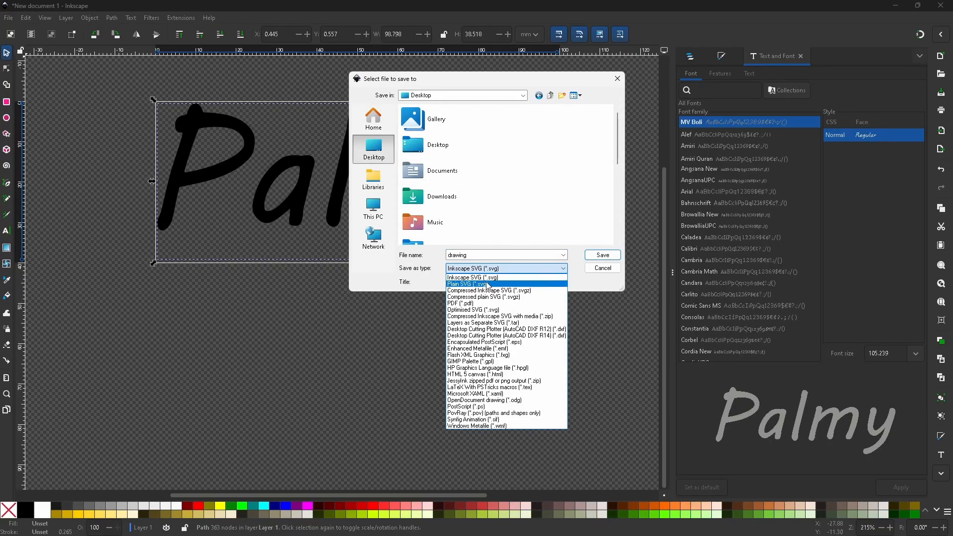
pyautogui.click(504, 285)
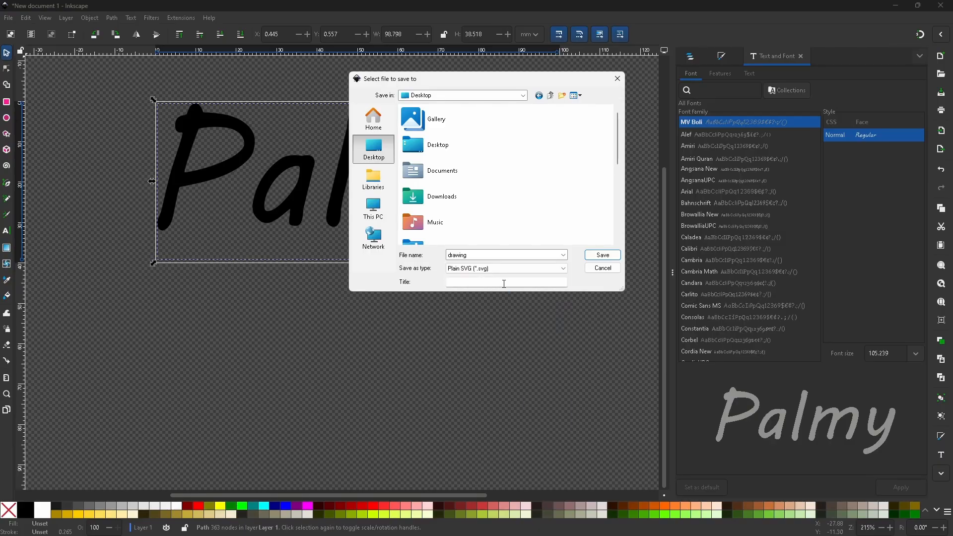
pyautogui.click(599, 255)
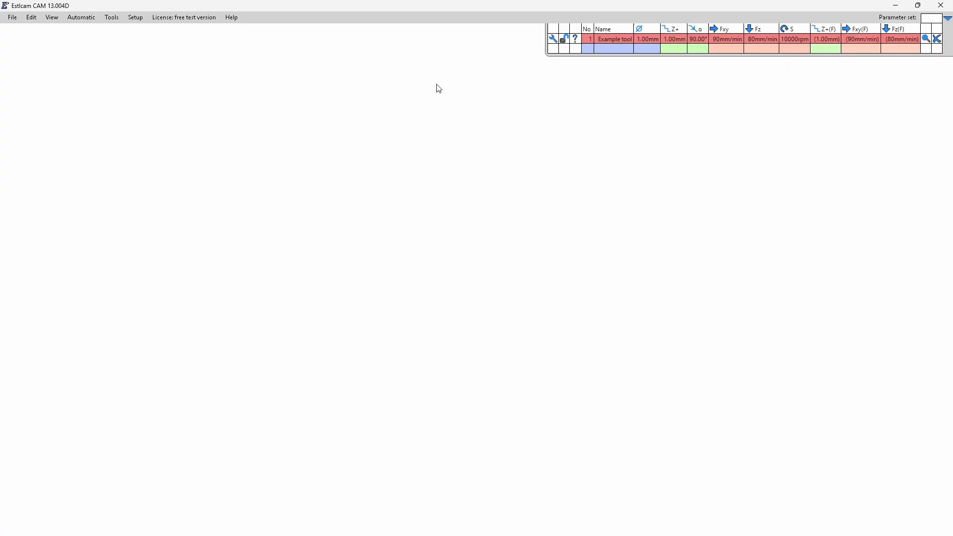
# - Open the drawing SVG file from the Desktop in Estlcam with millimetres as the SVG unit
pyautogui.click(16, 20)
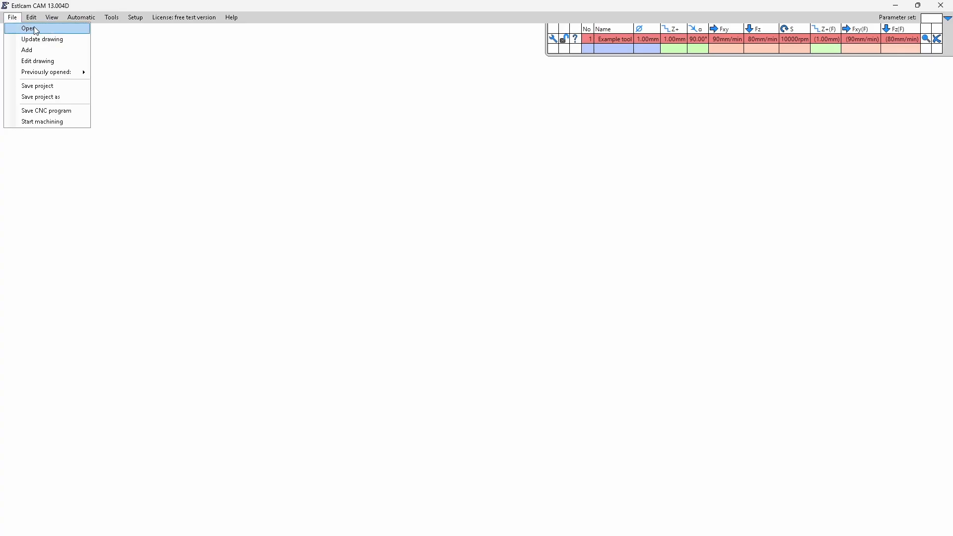
pyautogui.click(35, 30)
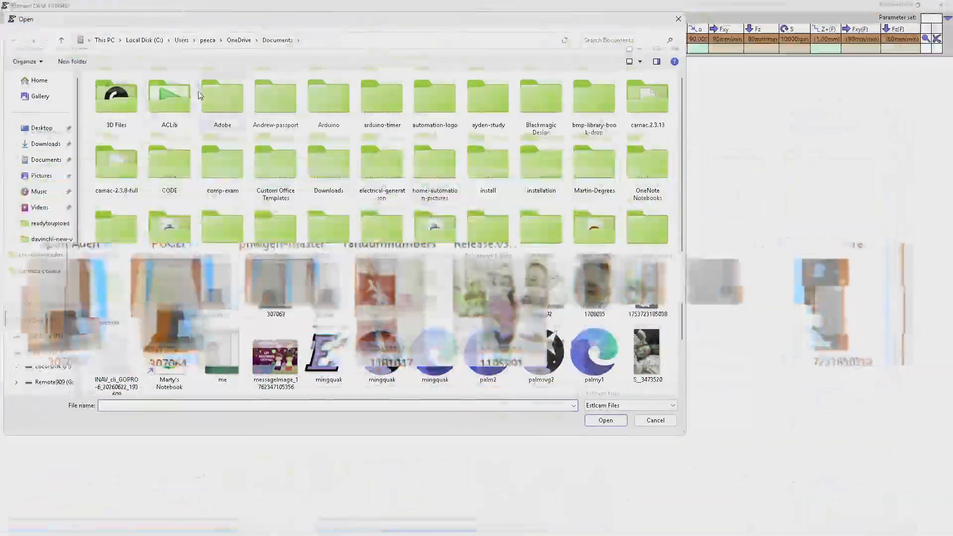
pyautogui.click(36, 130)
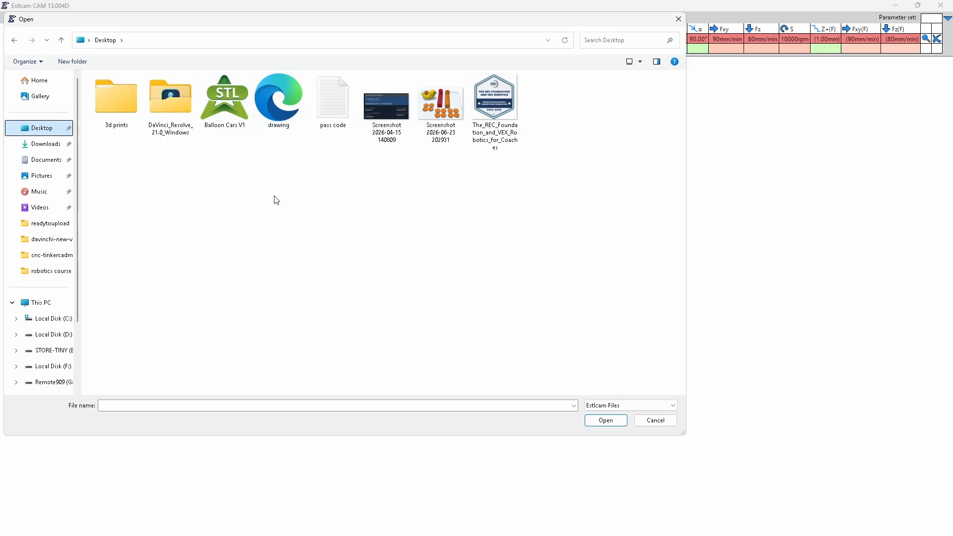
pyautogui.doubleClick(278, 115)
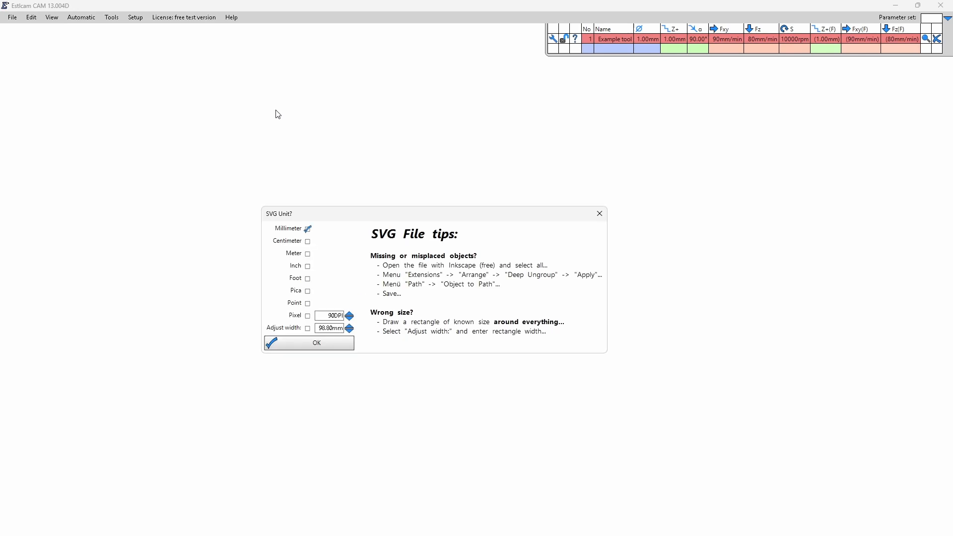
pyautogui.click(337, 348)
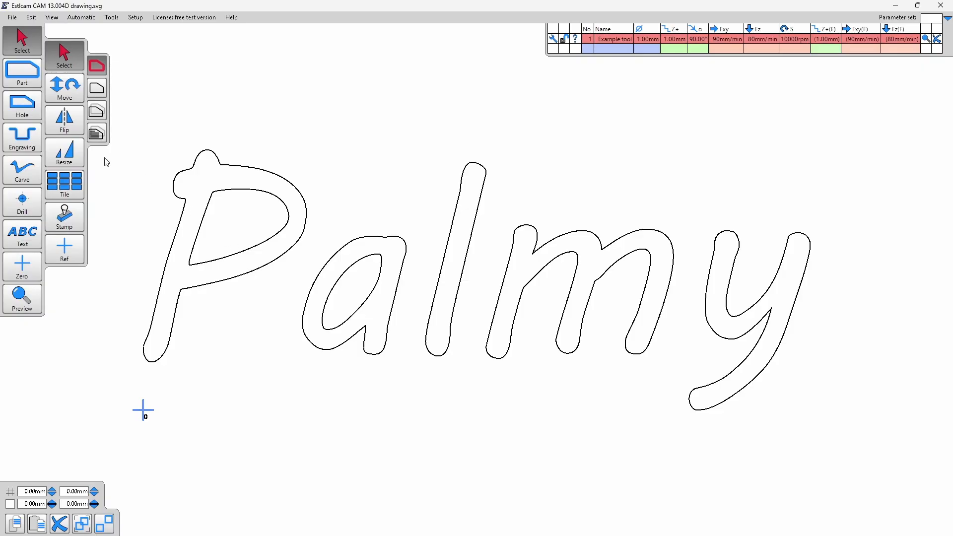
# - Select all the "Palmy" outlines and activate the Engraving tool
pyautogui.click(98, 135)
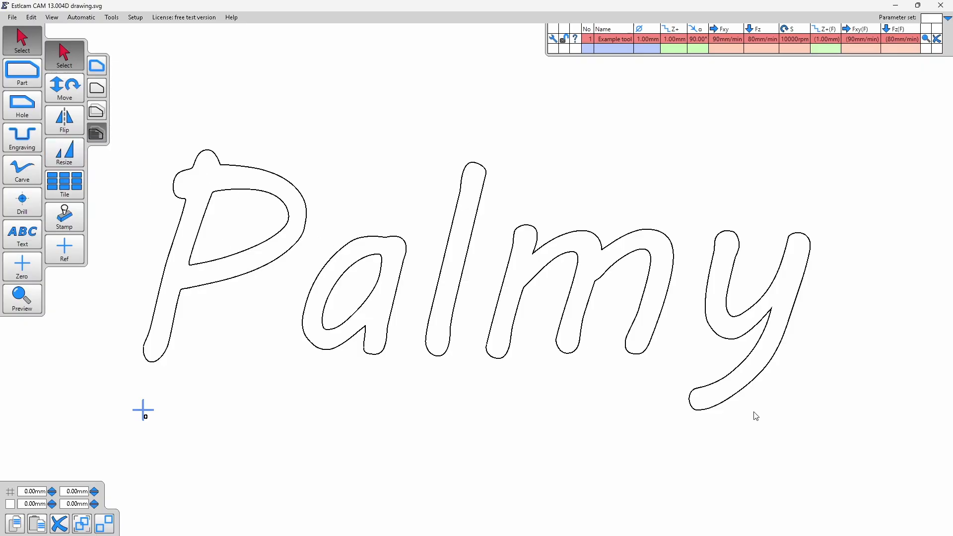
pyautogui.moveTo(730, 409); pyautogui.dragTo(132, 116)
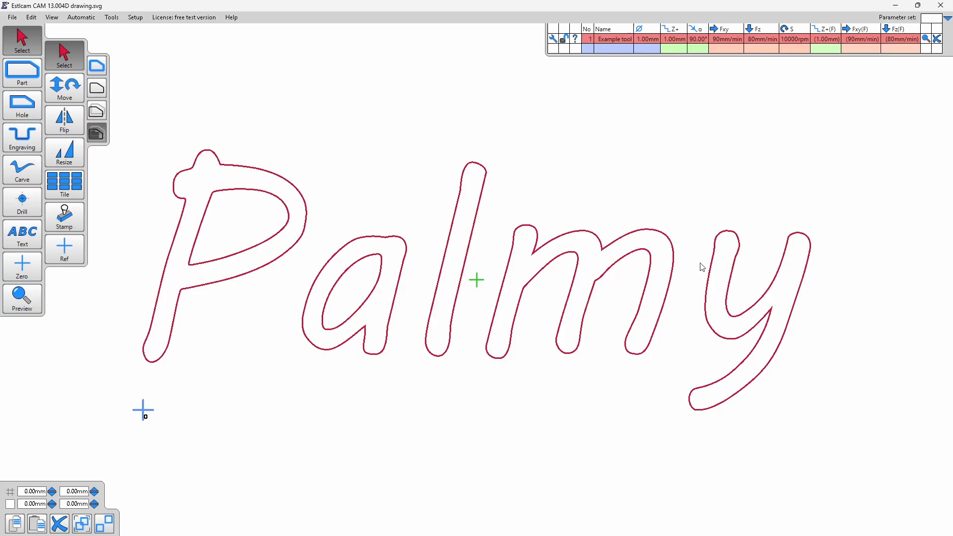
pyautogui.click(24, 139)
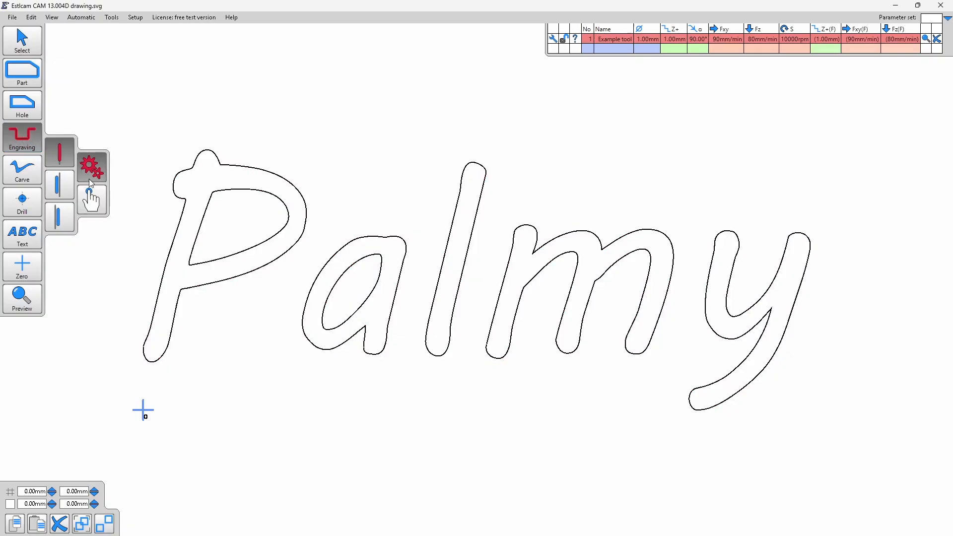
pyautogui.click(92, 200)
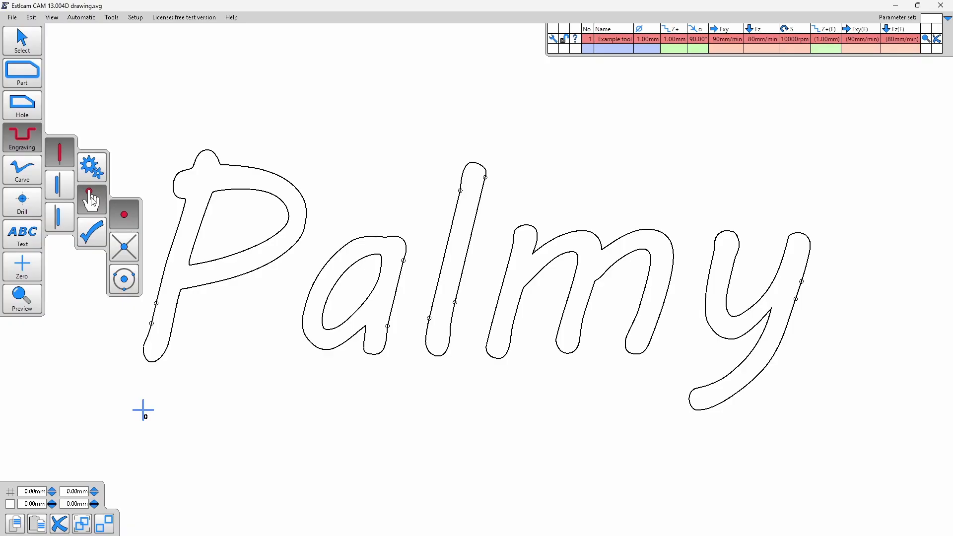
pyautogui.click(185, 199)
pyautogui.click(186, 200)
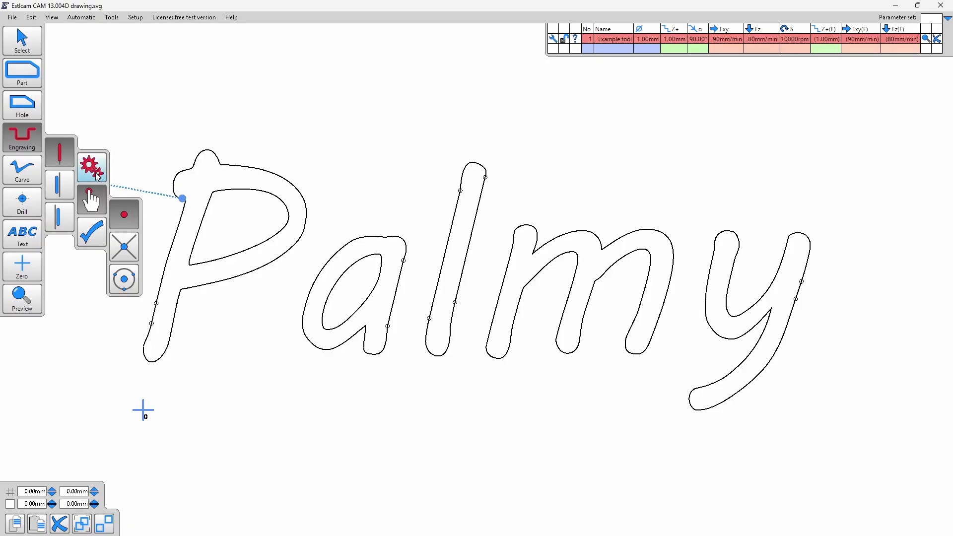
pyautogui.click(98, 176)
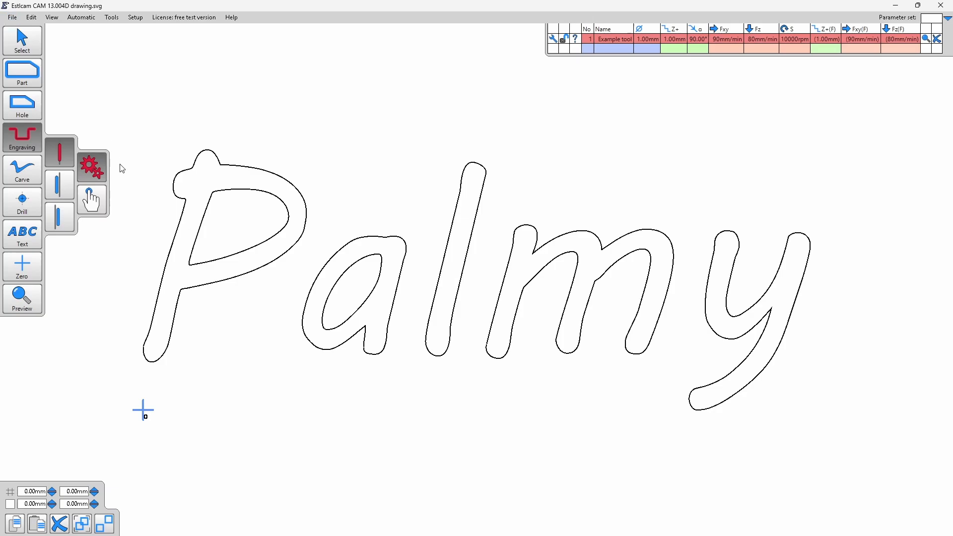
# - Create centred engraving toolpaths on every contour of "Palmy", including the inner outlines of the P and the a
pyautogui.click(180, 200)
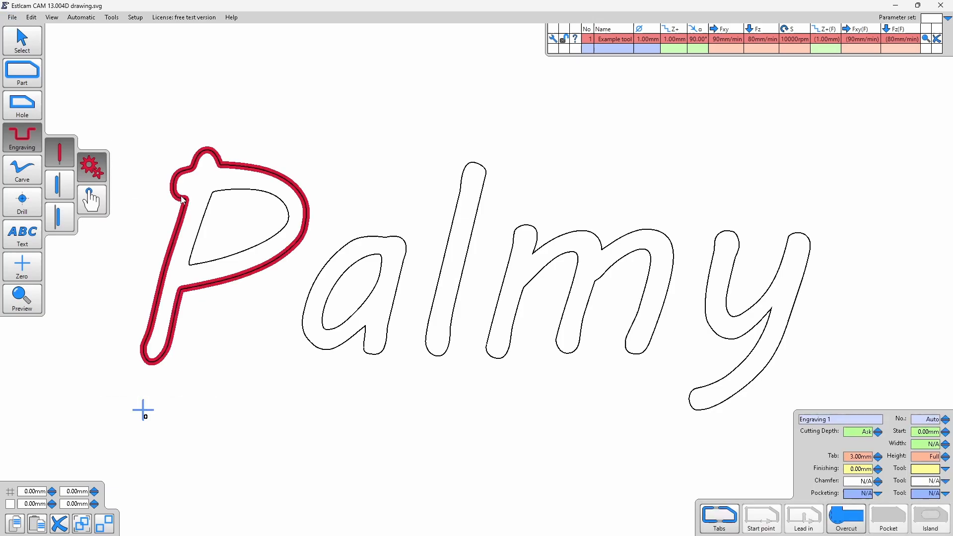
pyautogui.click(211, 209)
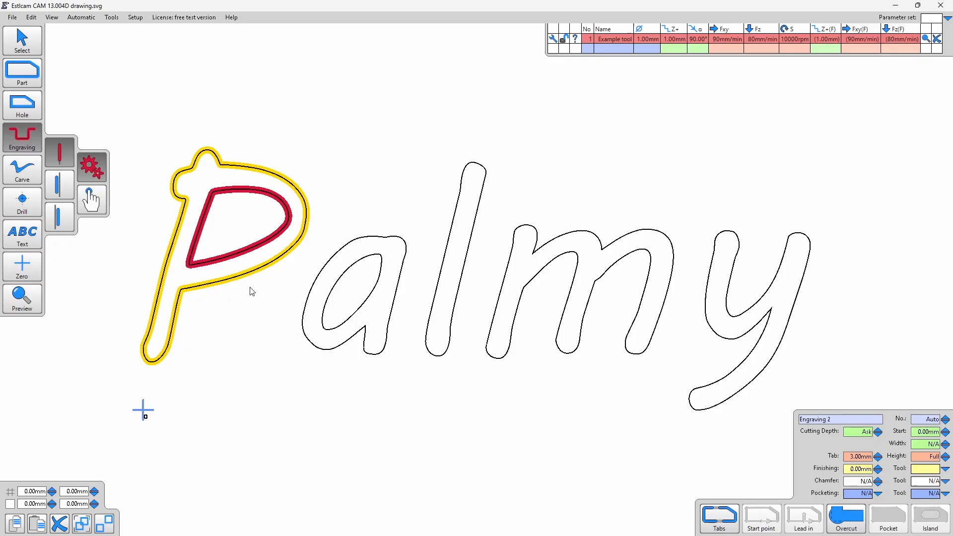
pyautogui.click(307, 292)
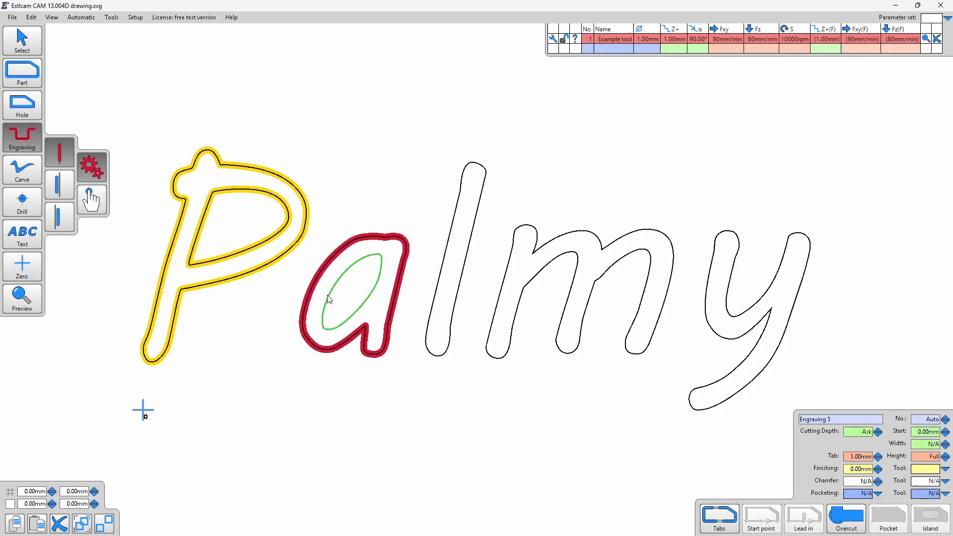
pyautogui.click(326, 295)
pyautogui.click(423, 301)
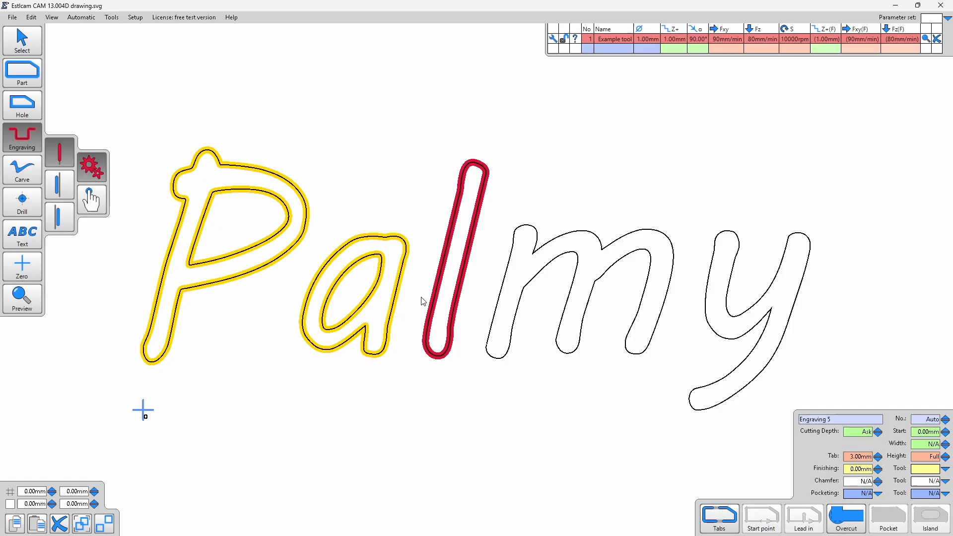
pyautogui.click(500, 301)
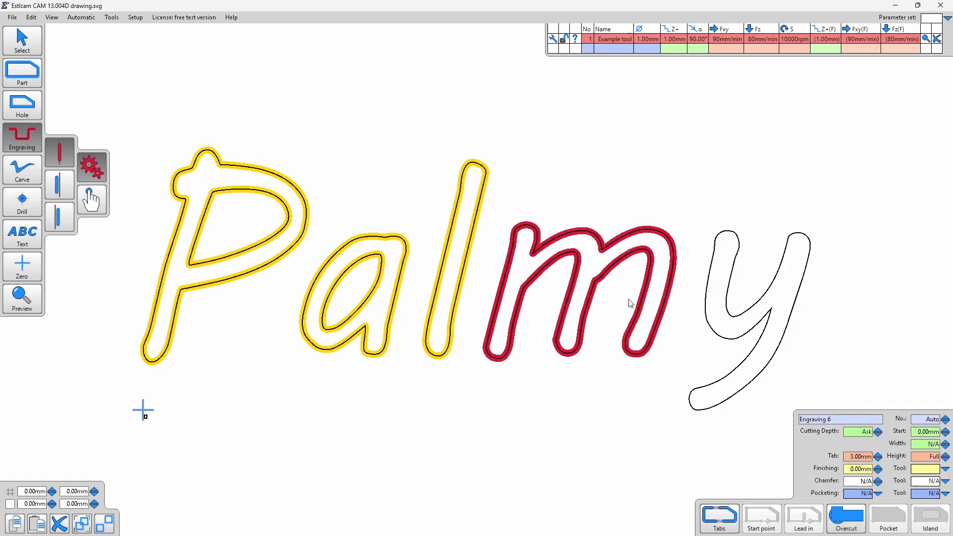
pyautogui.click(708, 303)
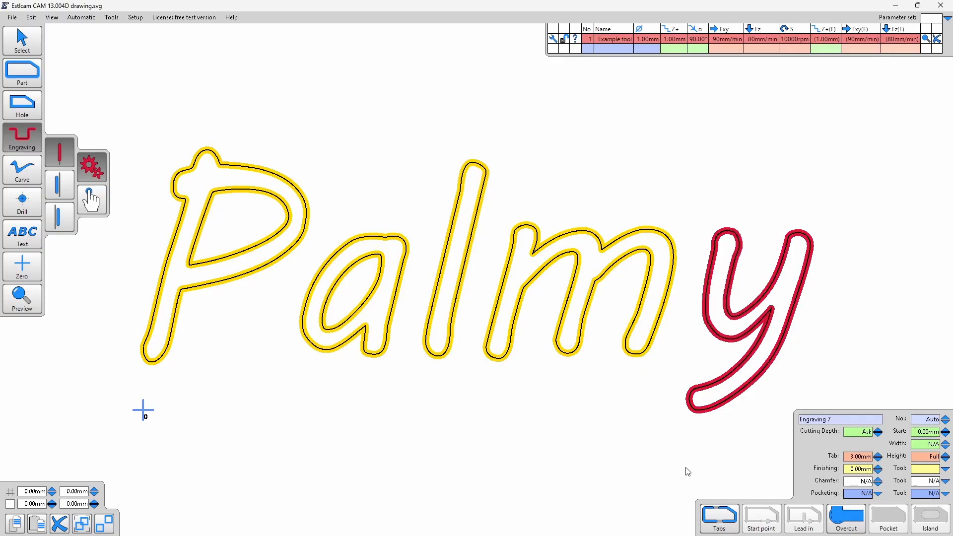
# - Rename the example tool in the tool list as "round1m"
pyautogui.doubleClick(618, 39)
pyautogui.write('round')
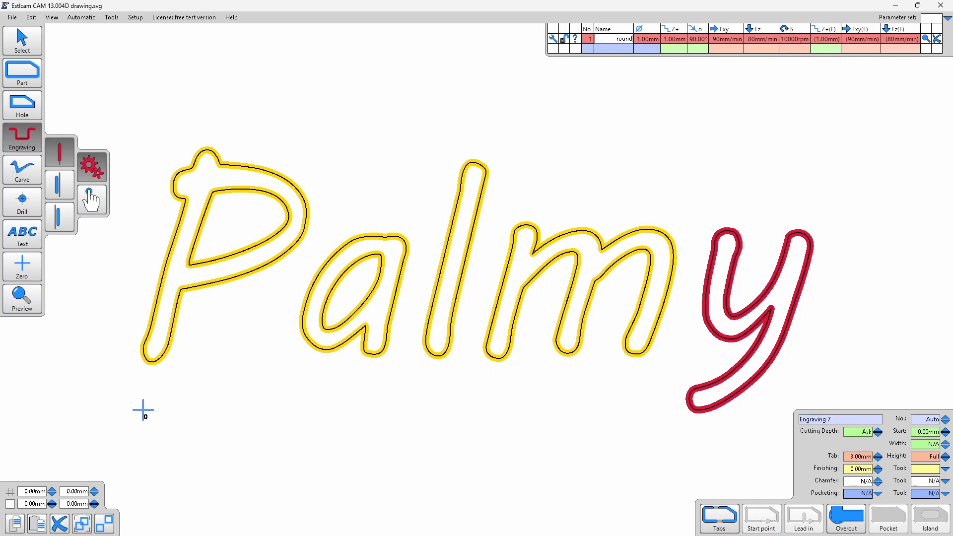
pyautogui.write('1m')
pyautogui.press('Tab')
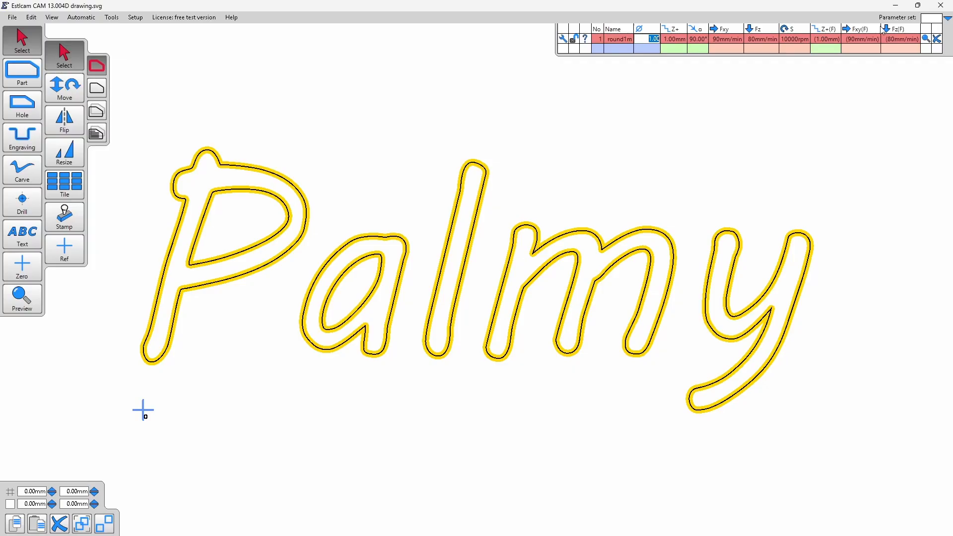
pyautogui.click(112, 17)
pyautogui.moveTo(135, 17)
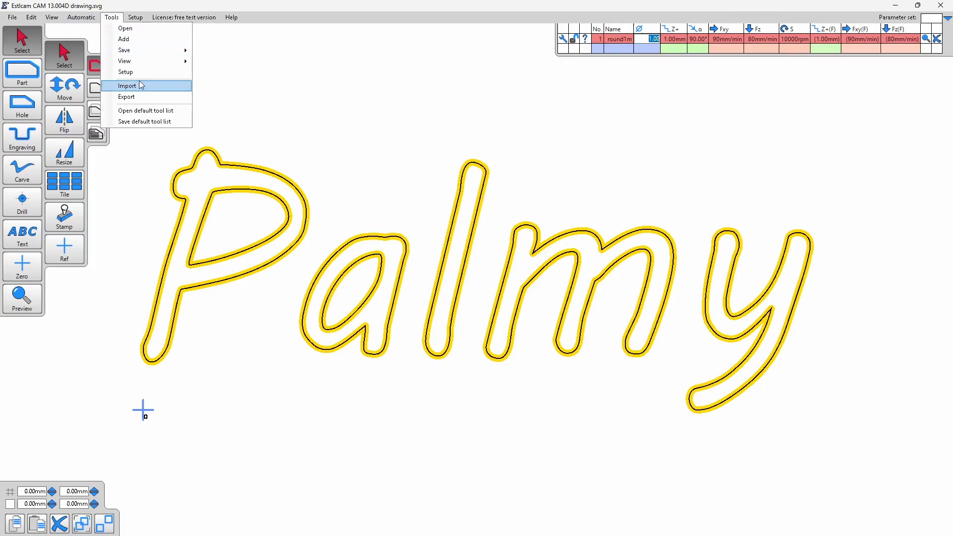
pyautogui.moveTo(151, 63)
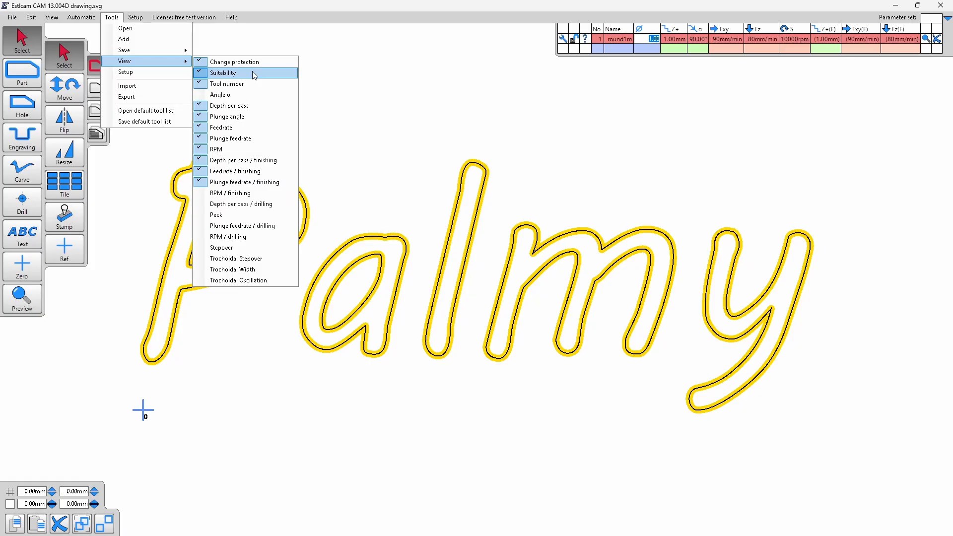
pyautogui.moveTo(177, 56)
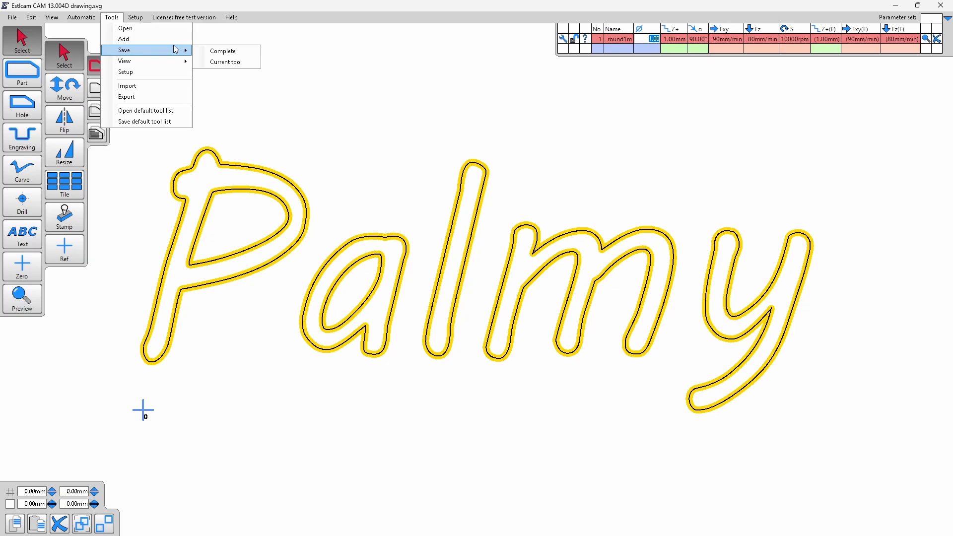
# - Save the CNC program to the Desktop as drawing with a cutting depth of 1.00 mm
pyautogui.click(15, 18)
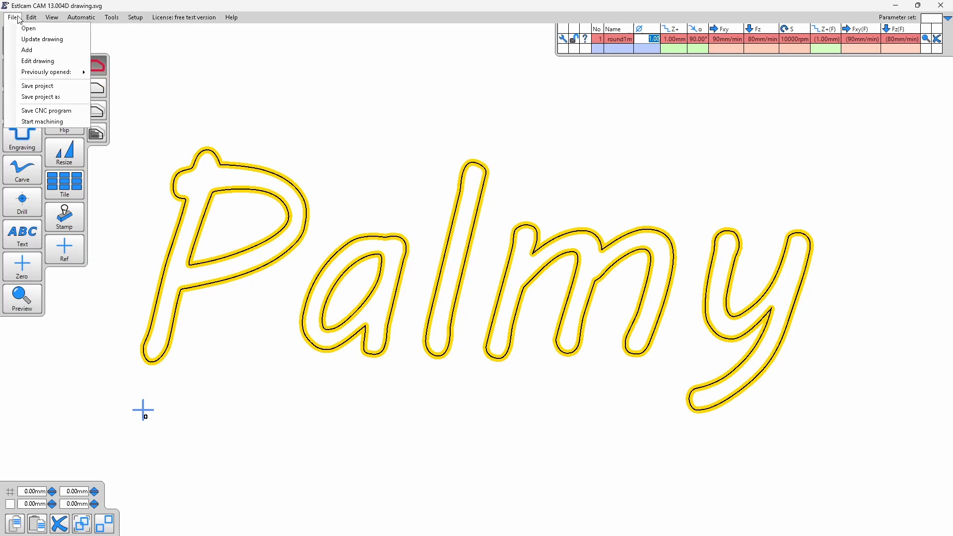
pyautogui.click(79, 110)
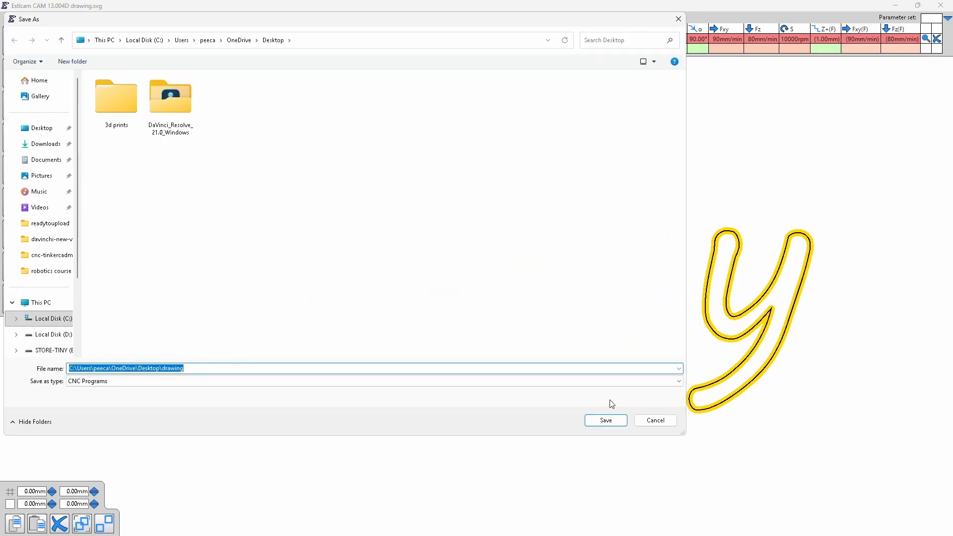
pyautogui.click(581, 382)
pyautogui.click(580, 380)
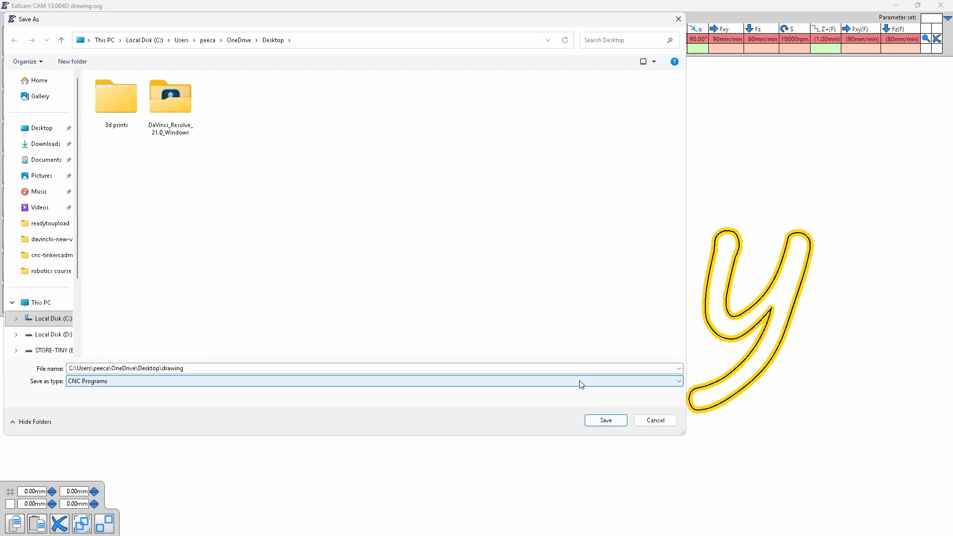
pyautogui.click(607, 421)
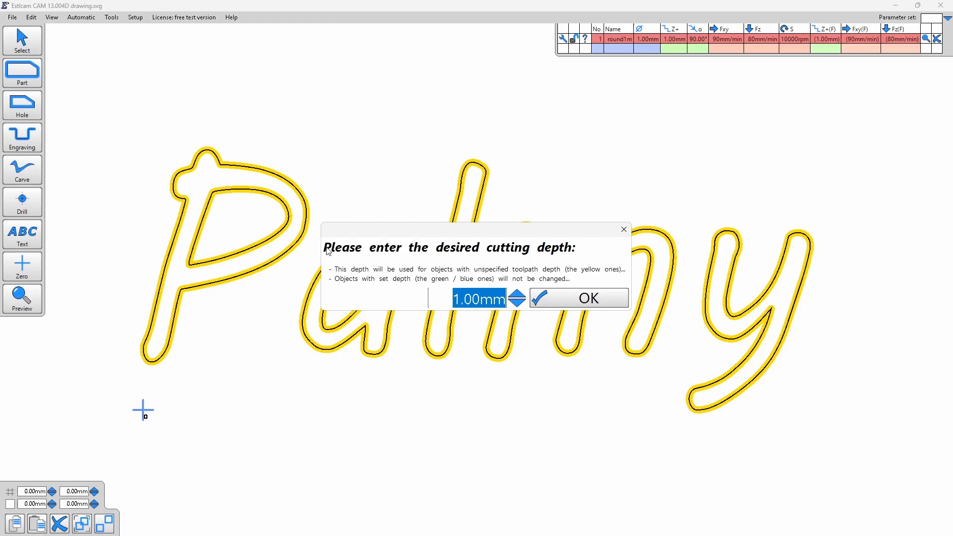
pyautogui.click(328, 248)
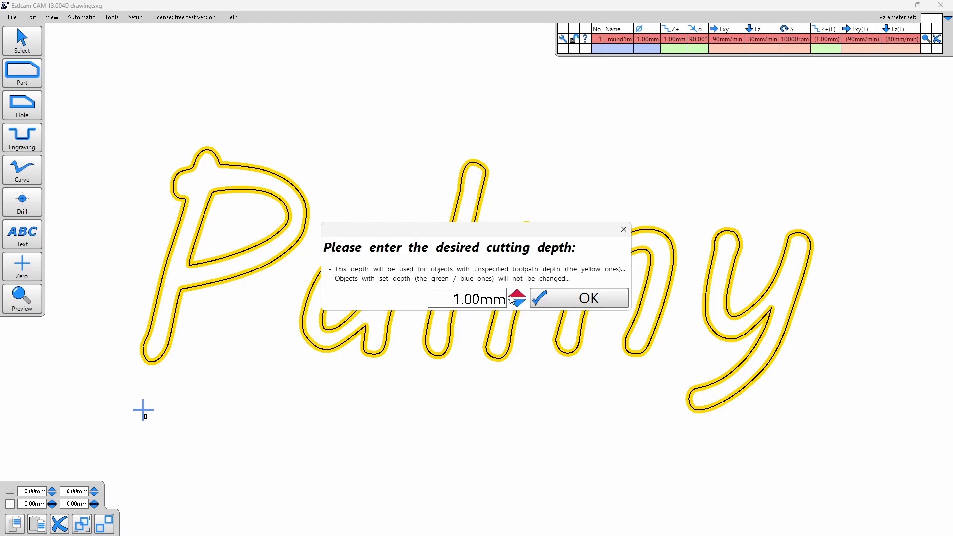
pyautogui.click(589, 297)
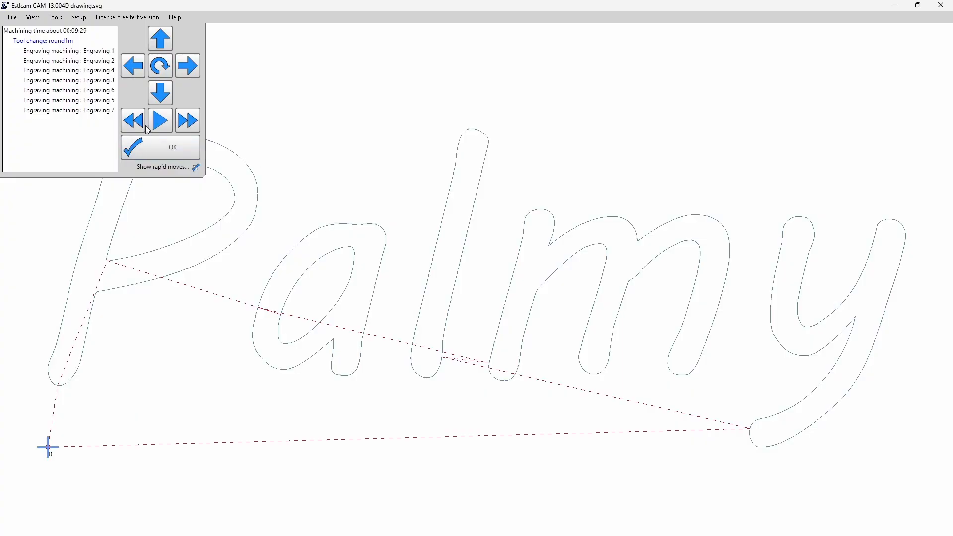
# - Play the machining simulation of the engravings at increased speed and close Estlcam
pyautogui.click(161, 122)
pyautogui.click(187, 121)
pyautogui.click(941, 7)
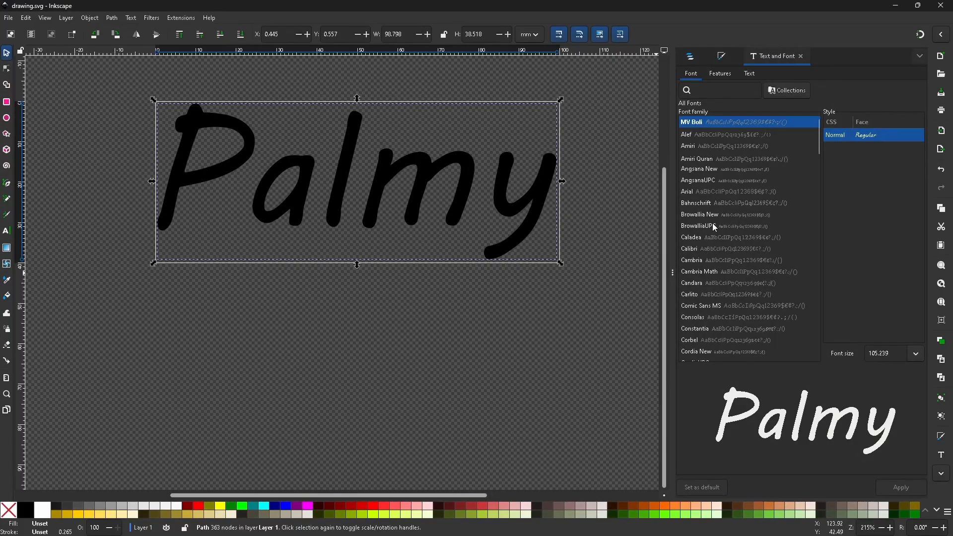
# - Switch from Inkscape to gSender and load the drawing G-code file from the Desktop
pyautogui.click(895, 6)
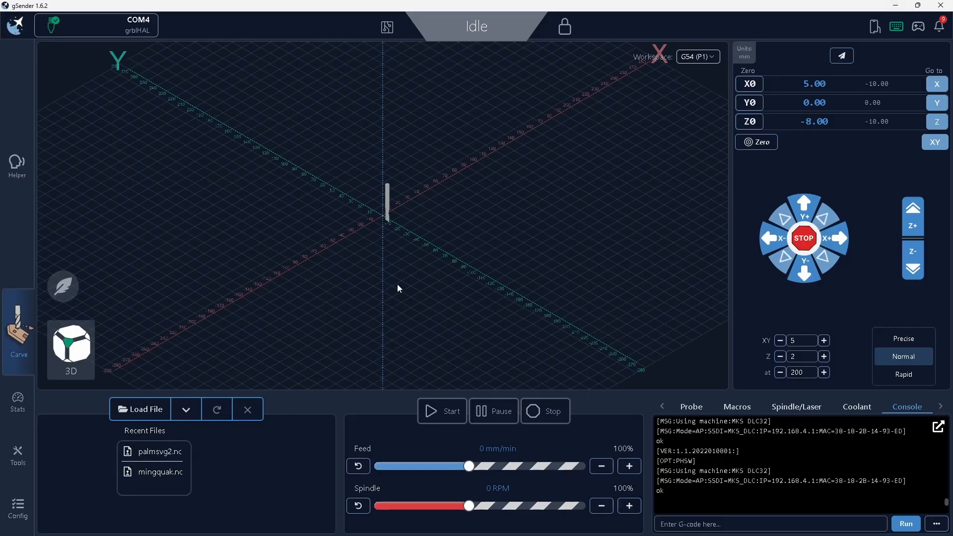
pyautogui.click(160, 409)
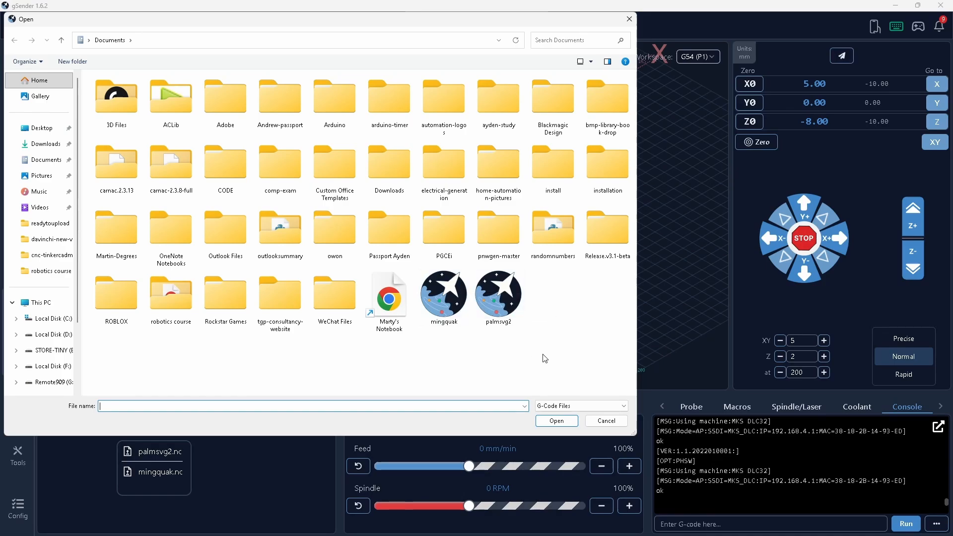
pyautogui.click(41, 128)
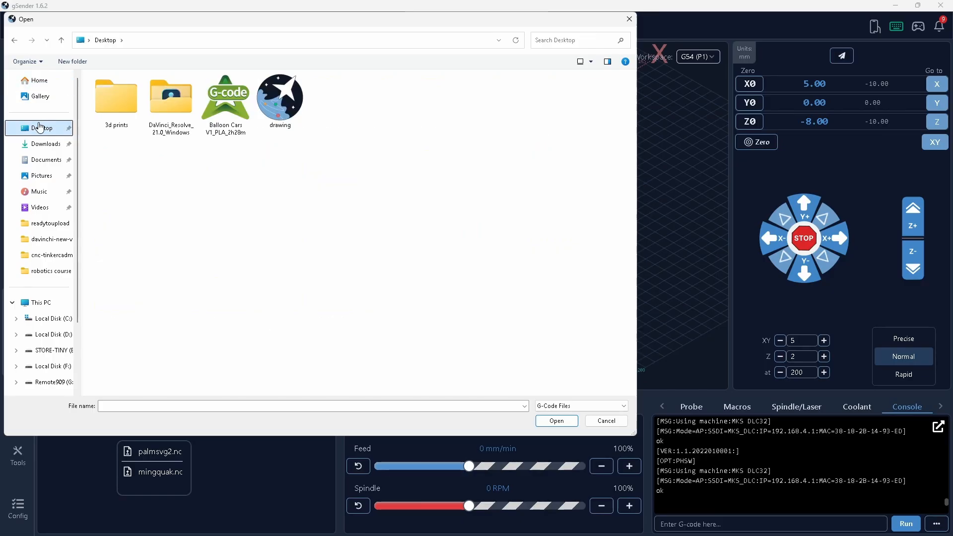
pyautogui.doubleClick(288, 116)
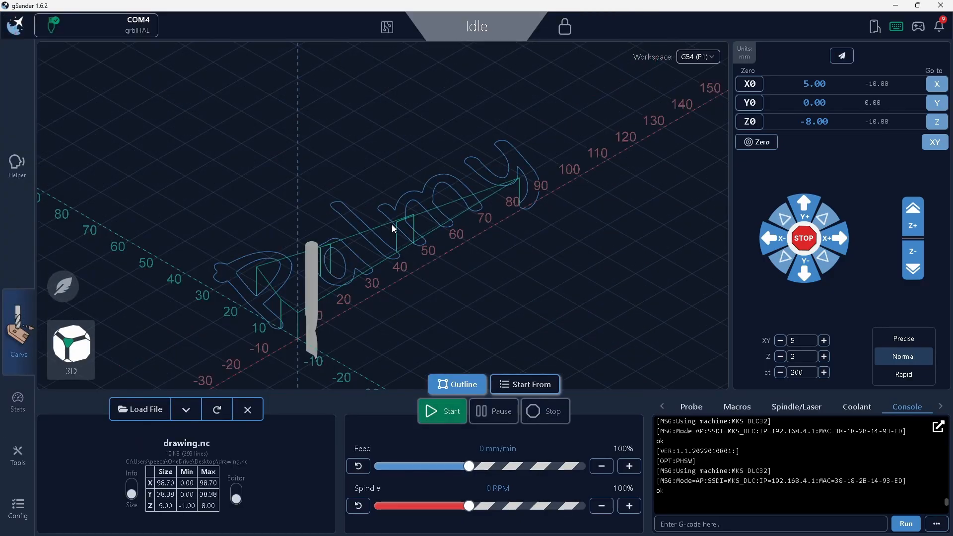
# - Examine the loaded "Palmy" toolpath in the 3D view and from the top
pyautogui.moveTo(515, 270); pyautogui.dragTo(500, 275)
pyautogui.moveTo(433, 290)
pyautogui.mouseDown()
pyautogui.moveTo(449, 281)
pyautogui.moveTo(439, 337)
pyautogui.moveTo(436, 270)
pyautogui.moveTo(433, 306)
pyautogui.moveTo(428, 299)
pyautogui.mouseUp()
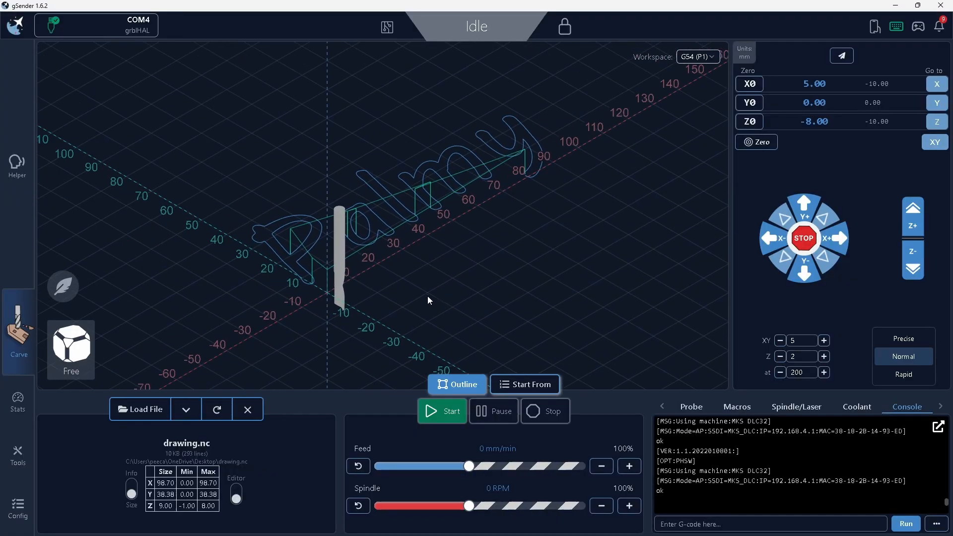
pyautogui.click(86, 354)
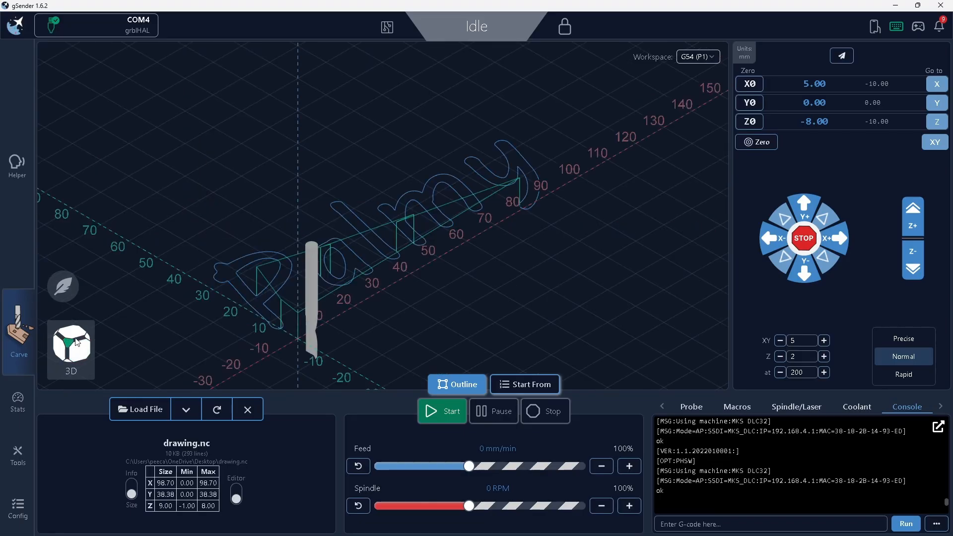
pyautogui.click(76, 342)
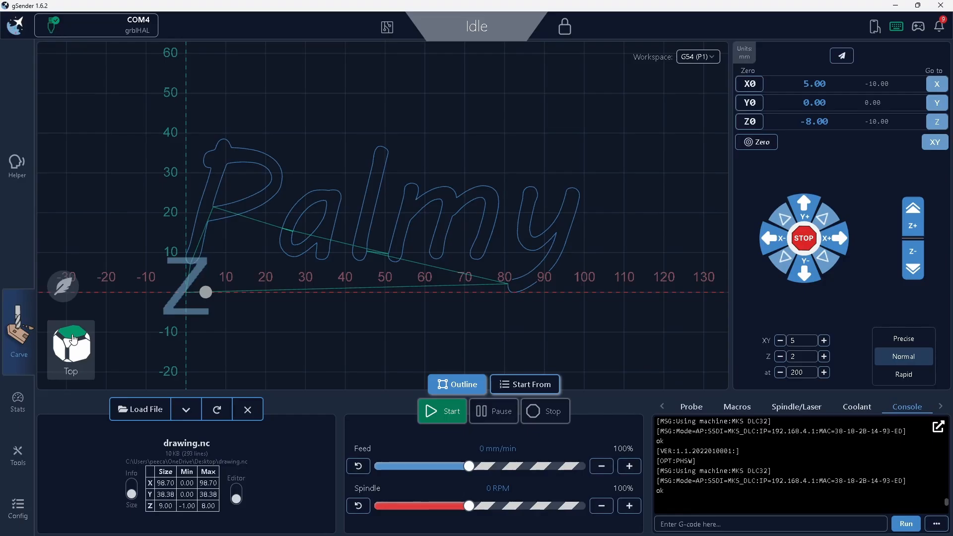
# - Examine the "Palmy" toolpath from the left side and from the top, and return to the 3D view
pyautogui.click(73, 339)
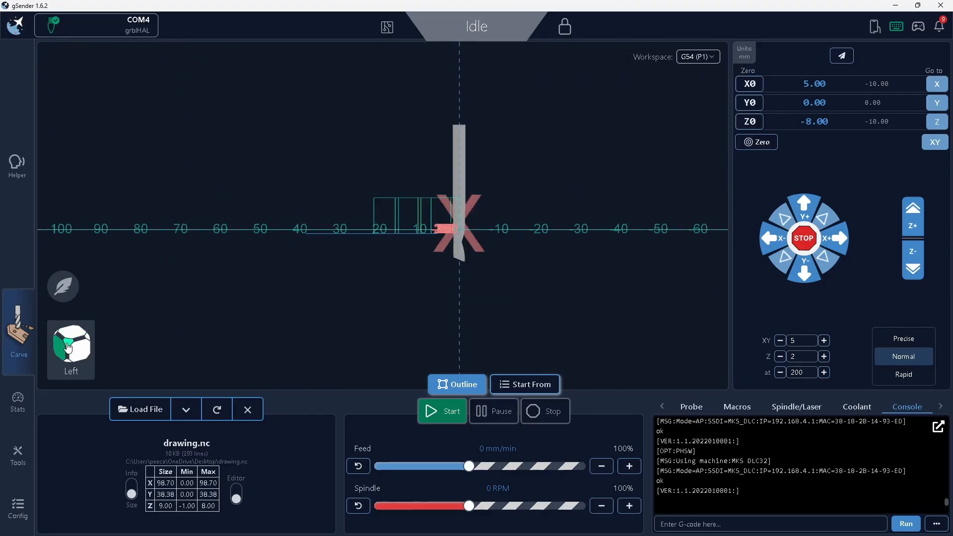
pyautogui.click(73, 339)
pyautogui.click(73, 339)
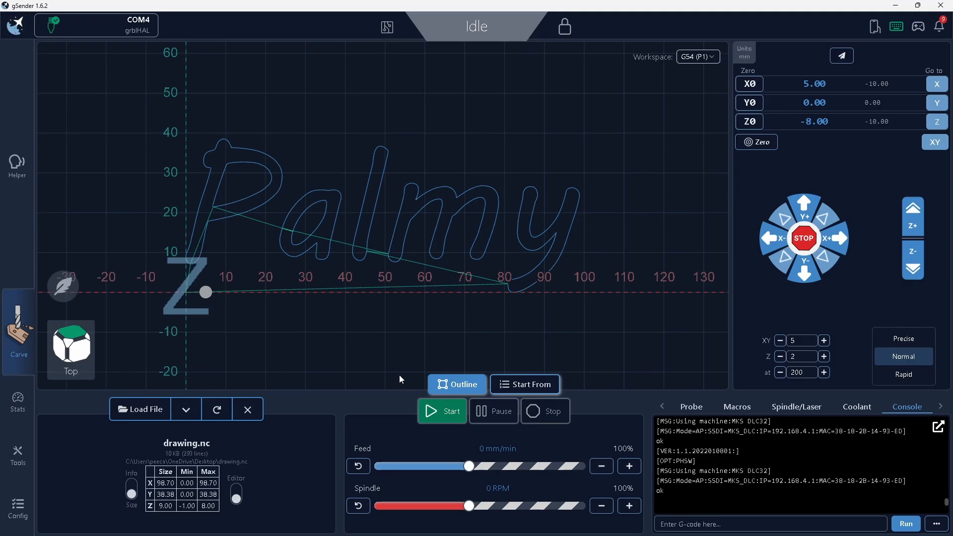
pyautogui.click(69, 344)
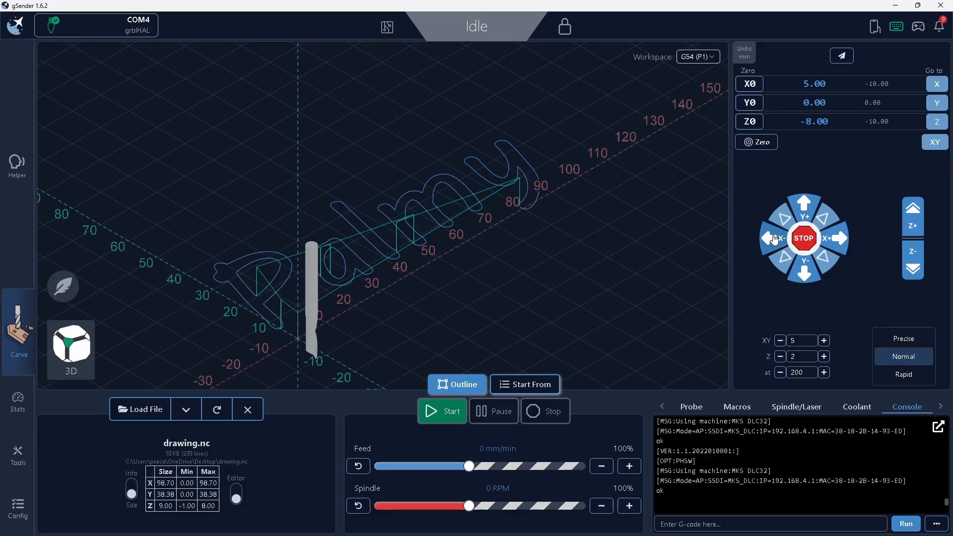
# - Send the tool to the XY zero position and jog it in 5 mm steps along negative X to X -65
pyautogui.click(937, 143)
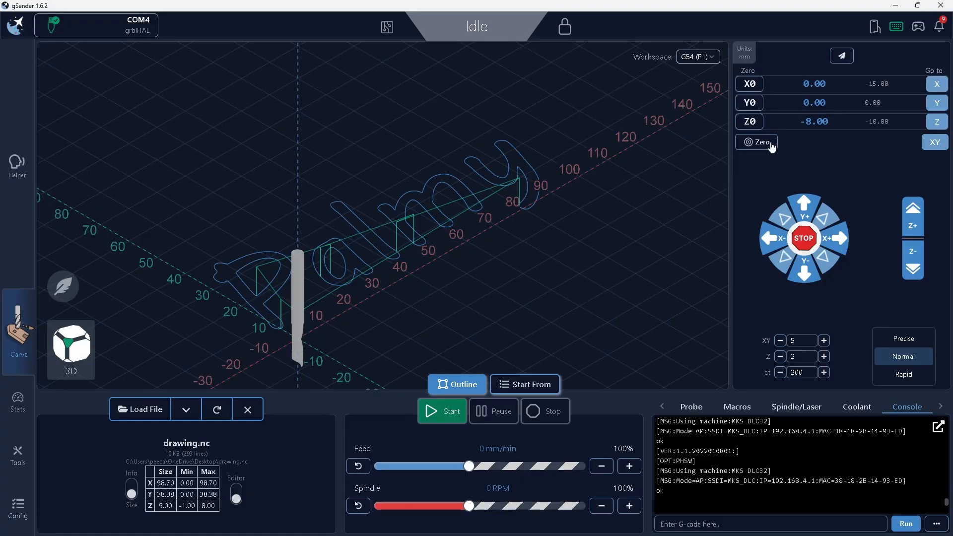
pyautogui.click(771, 243)
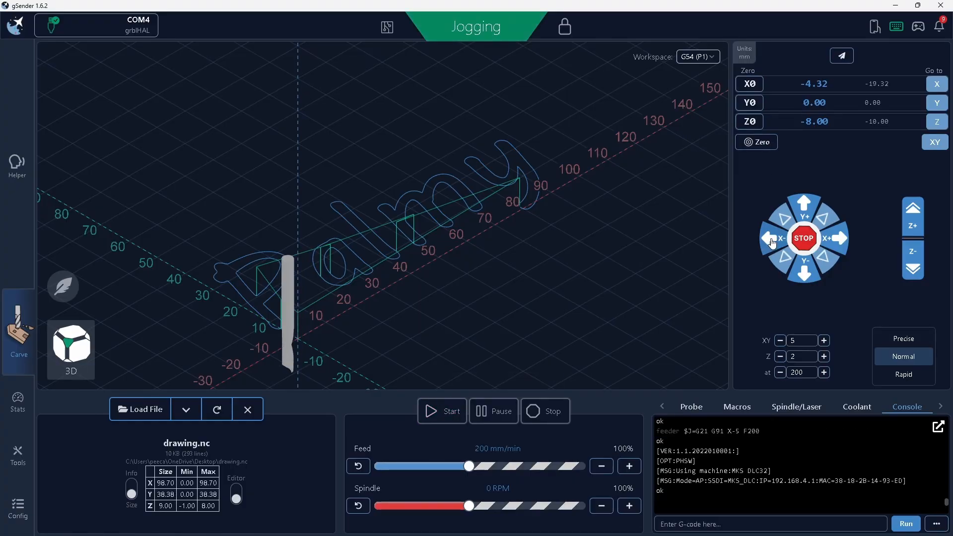
pyautogui.click(772, 243)
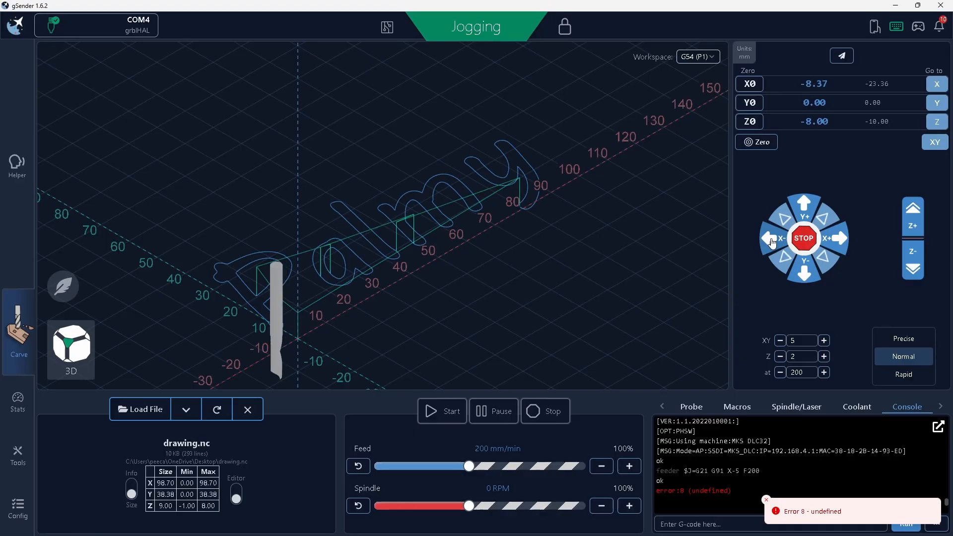
pyautogui.click(772, 243)
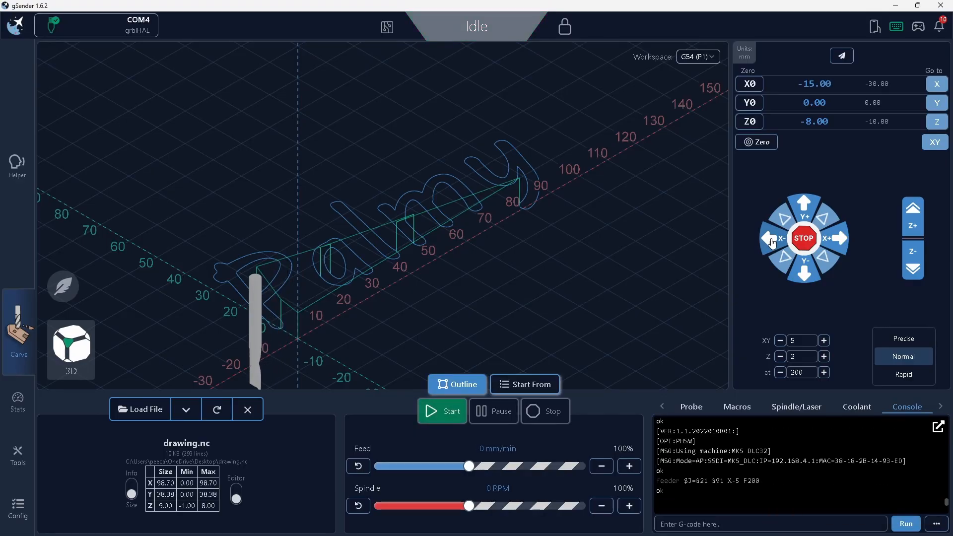
pyautogui.click(773, 244)
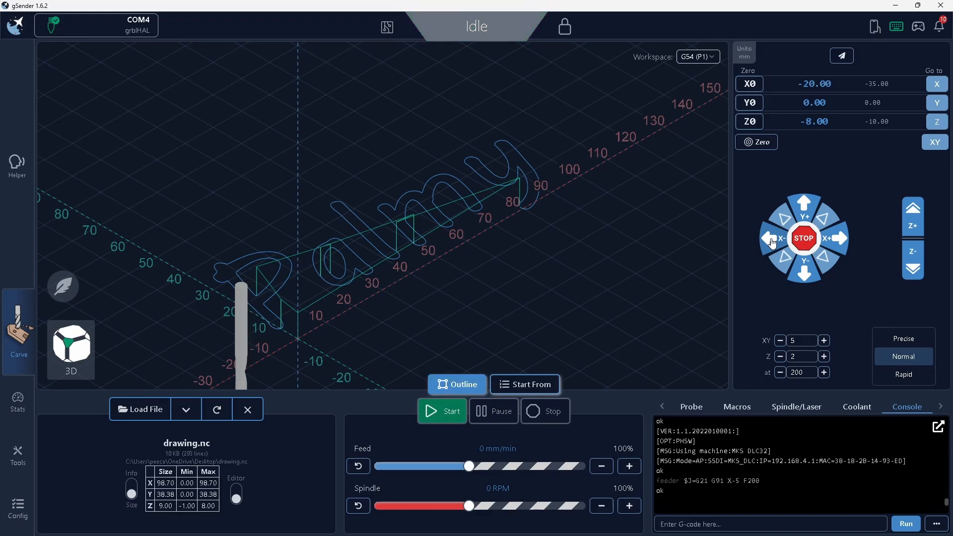
pyautogui.click(773, 243)
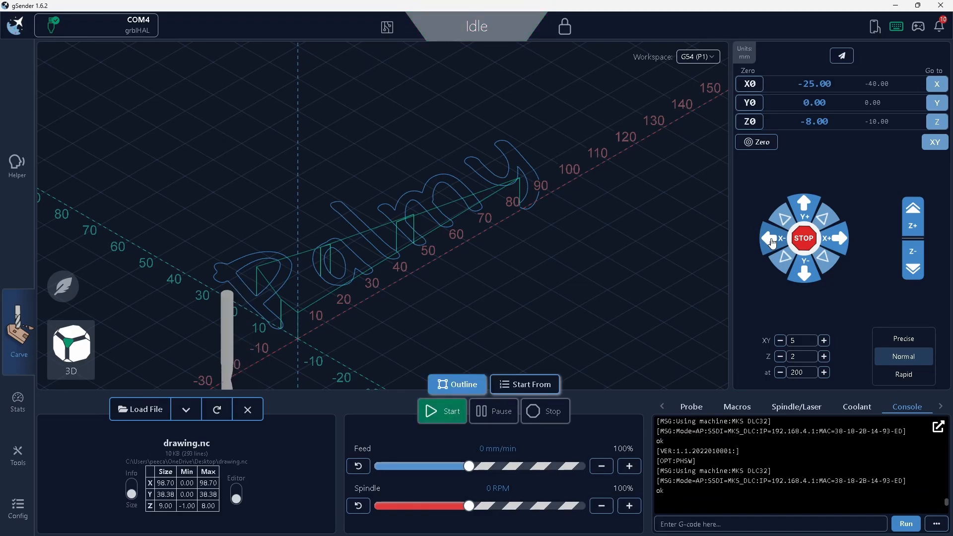
pyautogui.click(773, 244)
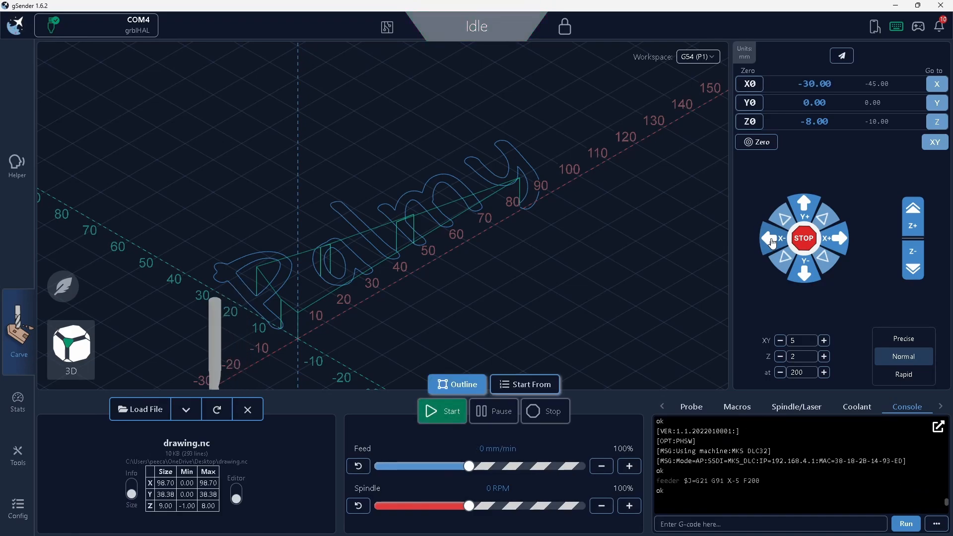
pyautogui.click(773, 243)
pyautogui.click(773, 243)
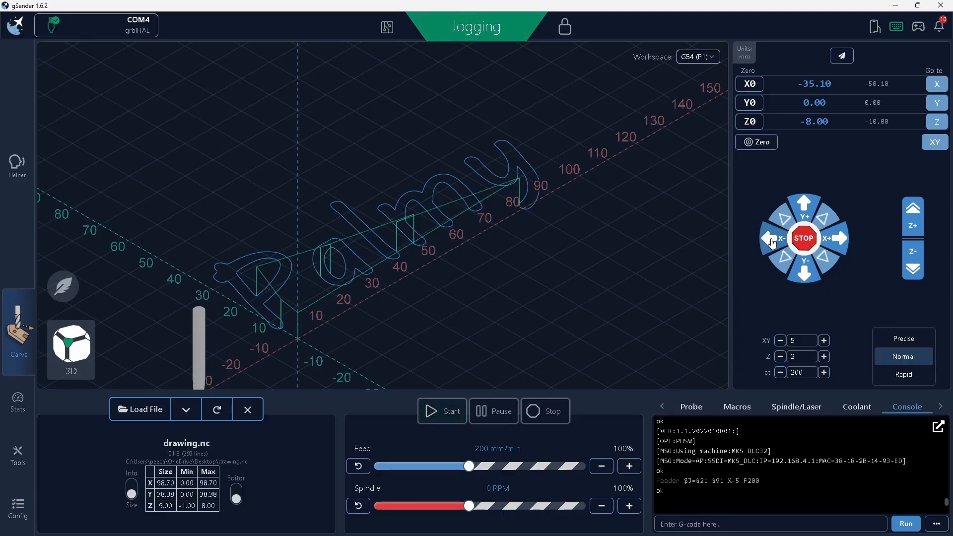
pyautogui.click(774, 244)
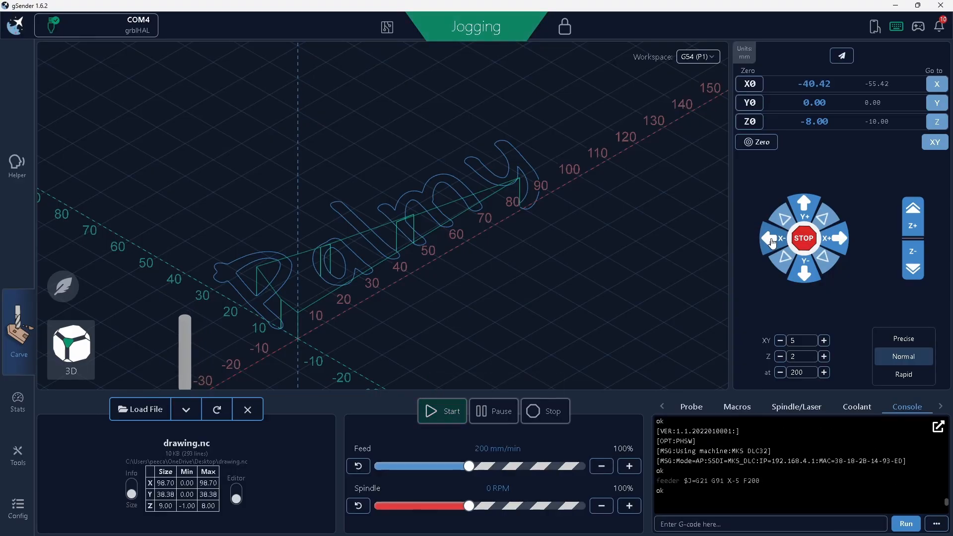
pyautogui.click(773, 243)
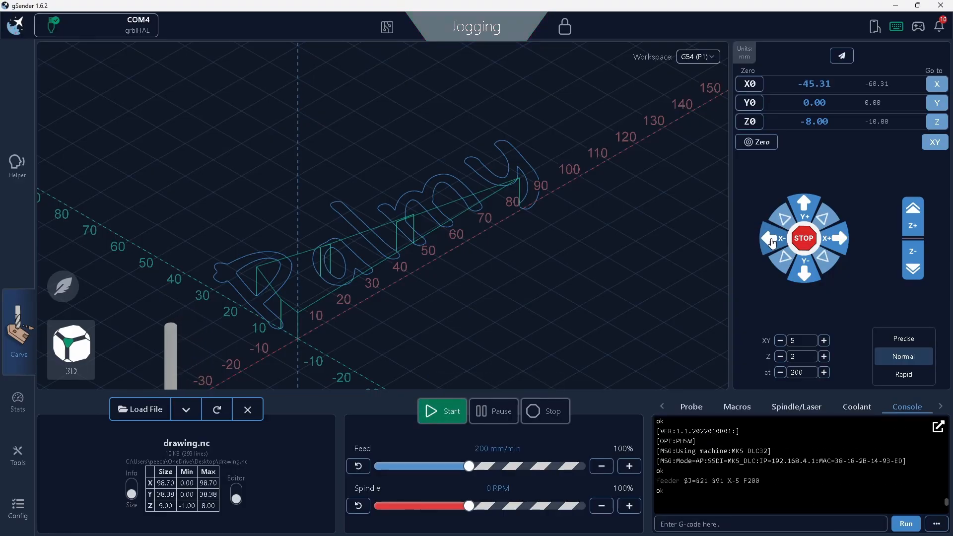
pyautogui.click(773, 243)
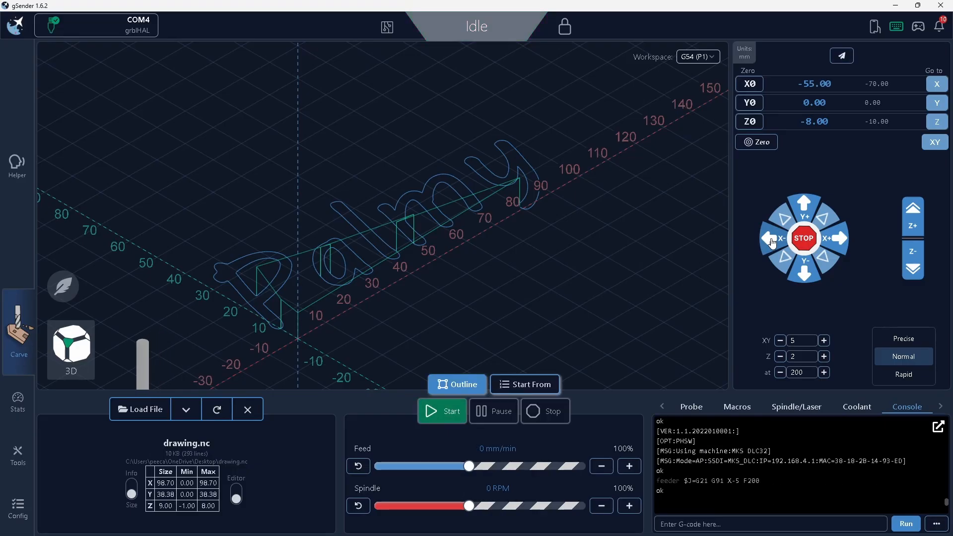
pyautogui.click(773, 243)
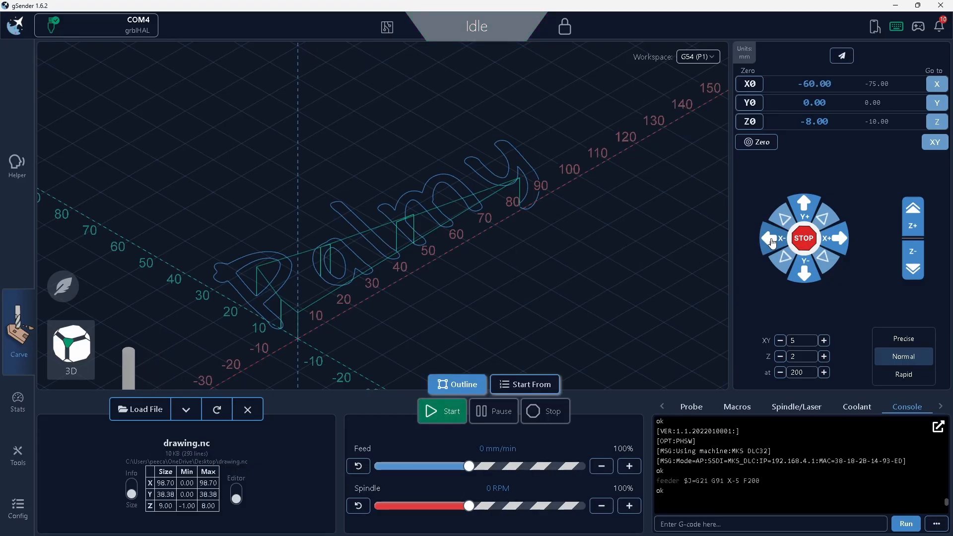
pyautogui.click(773, 243)
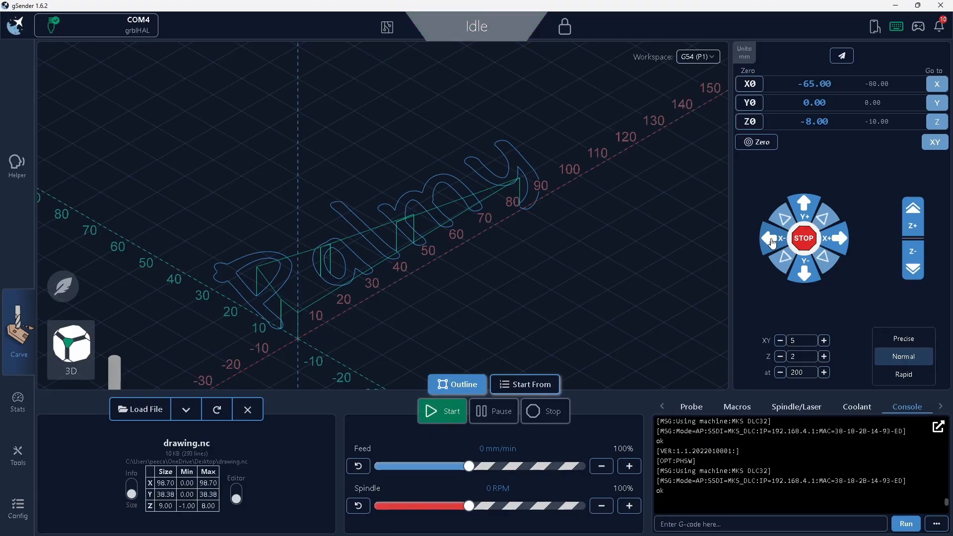
# - Jog the tool in 5 mm steps along positive Y to beyond Y 25
pyautogui.click(799, 210)
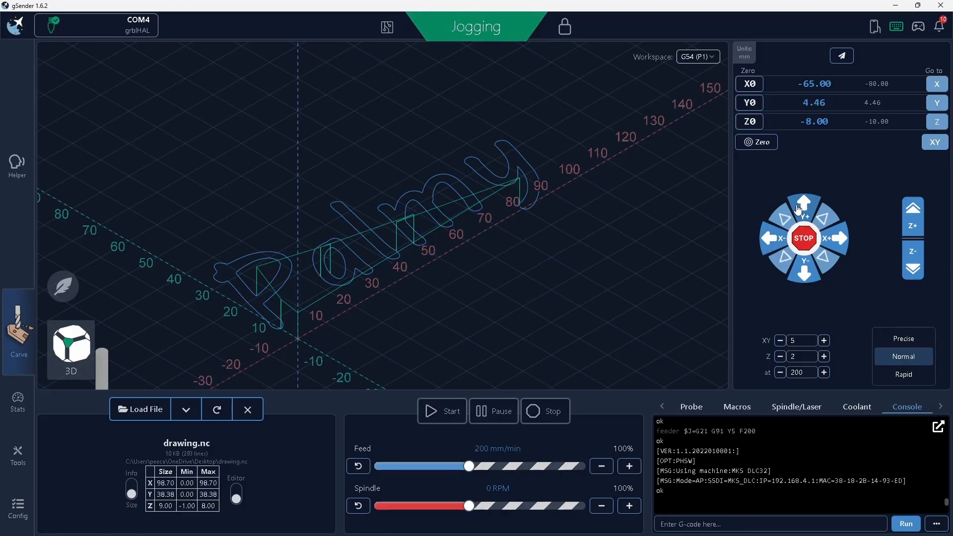
pyautogui.click(800, 210)
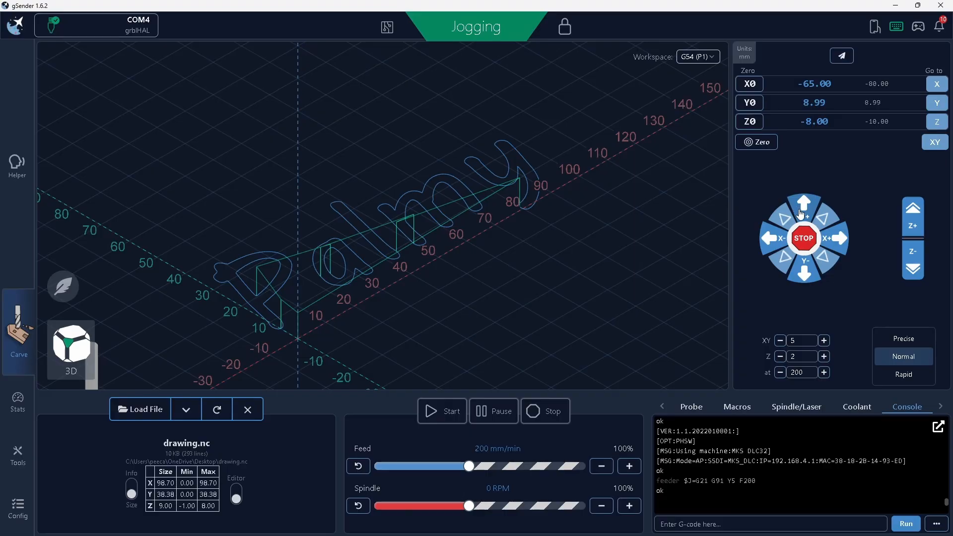
pyautogui.click(801, 214)
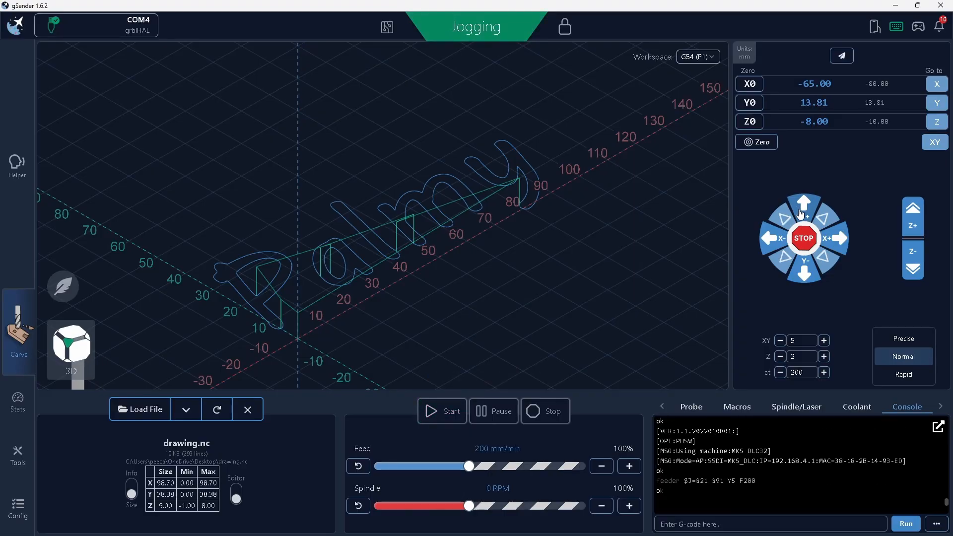
pyautogui.click(801, 214)
pyautogui.click(802, 214)
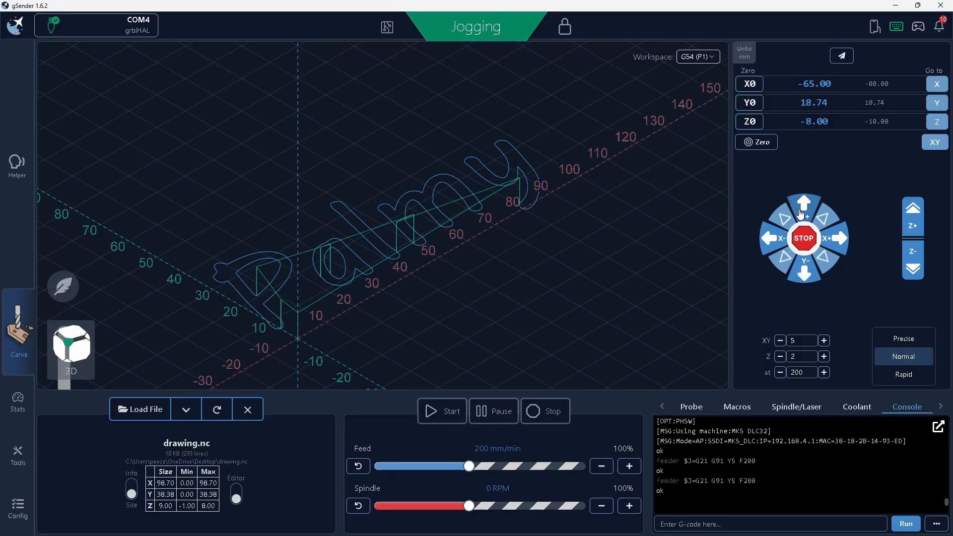
pyautogui.click(801, 214)
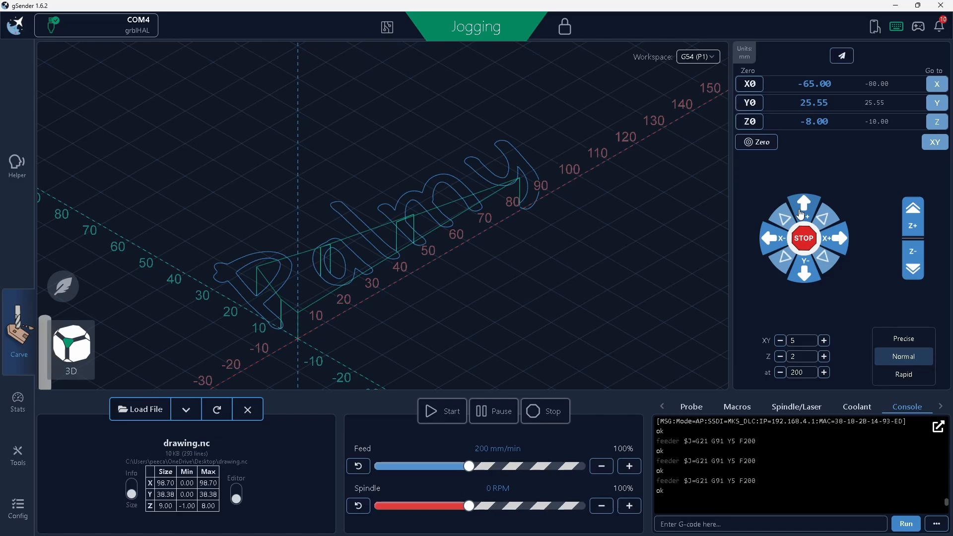
pyautogui.click(801, 215)
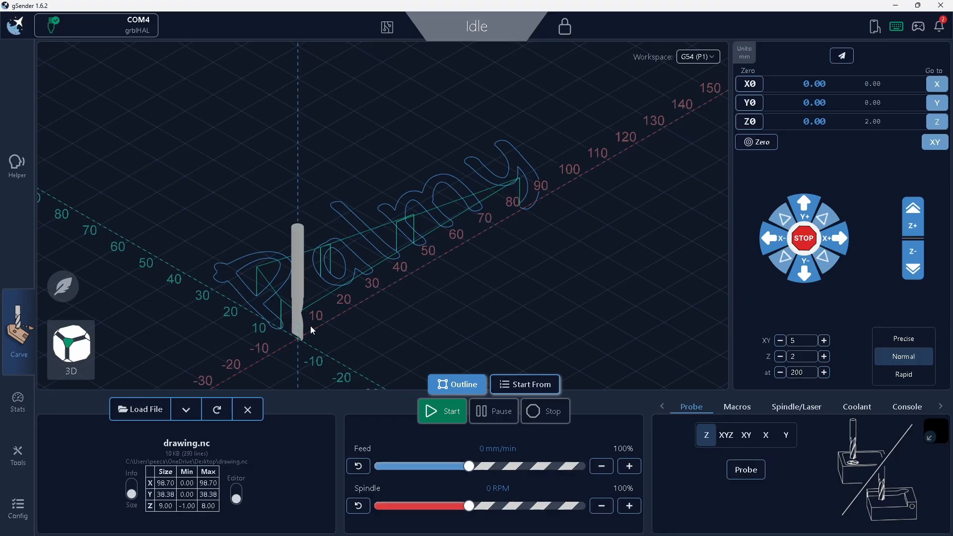
# - Run the outline of the loaded job on the machine and watch the tool's movement from the front and the top
pyautogui.click(457, 383)
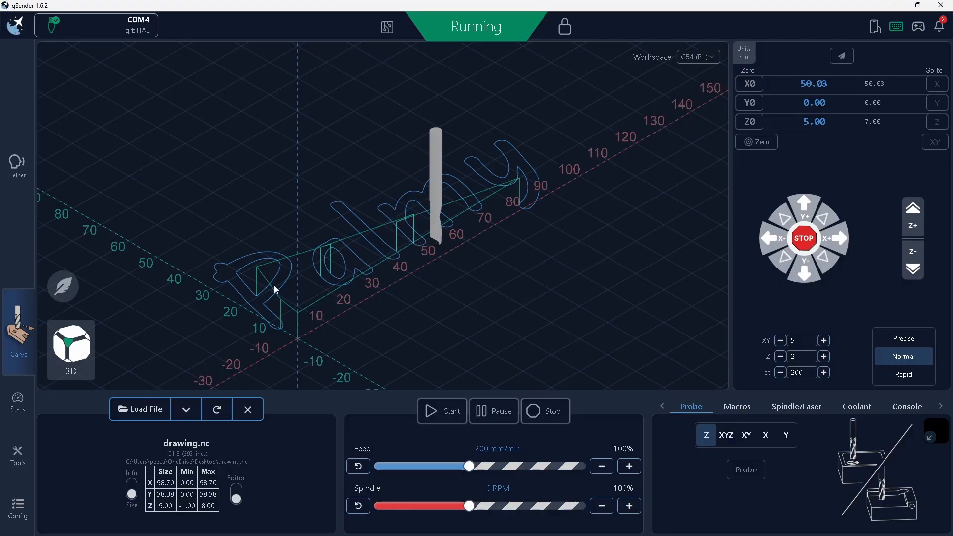
pyautogui.click(84, 346)
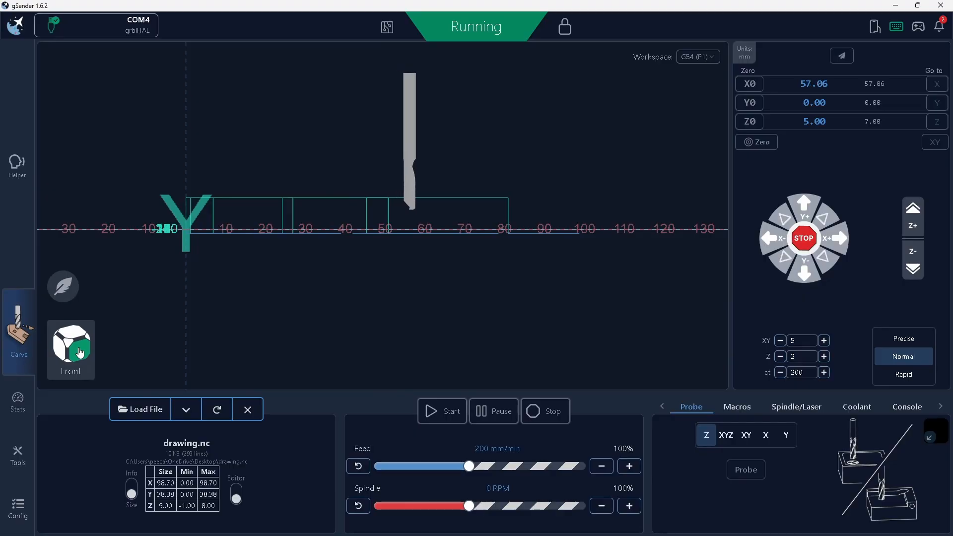
pyautogui.click(83, 341)
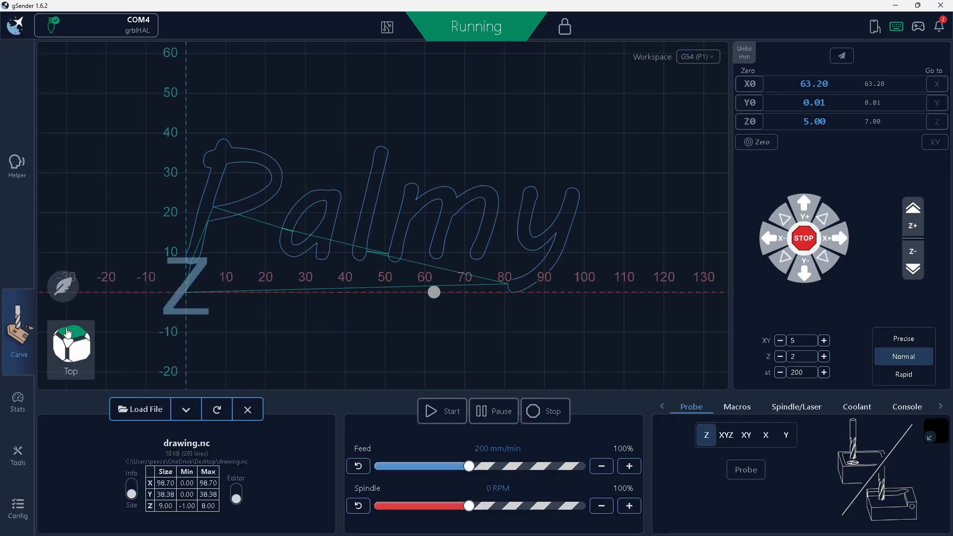